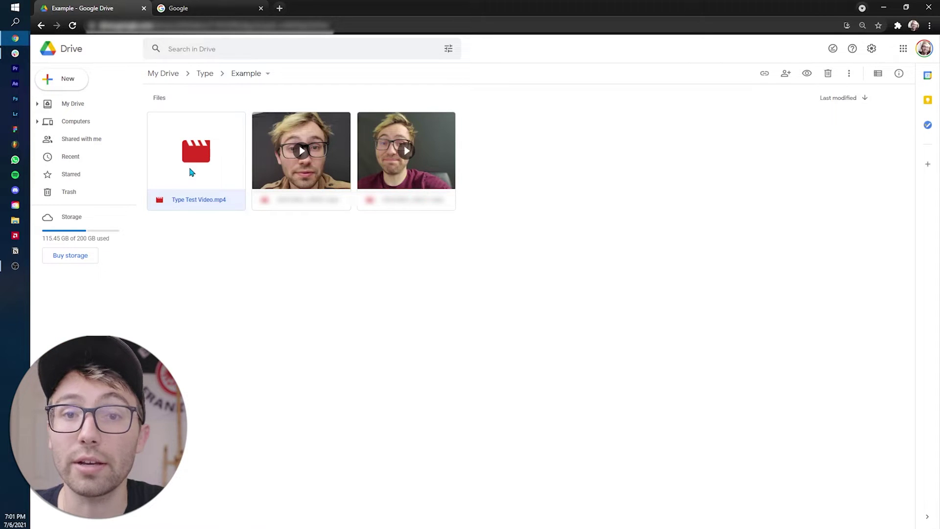
- Search Google for 'type studio' and open the Type Studio homepage at typestudio.co
click(179, 8)
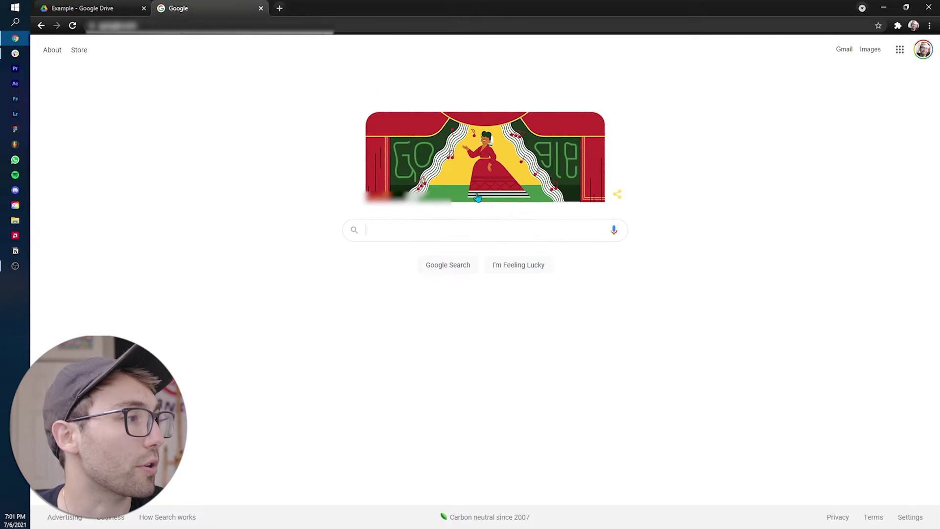
click(437, 230)
text(type studio)
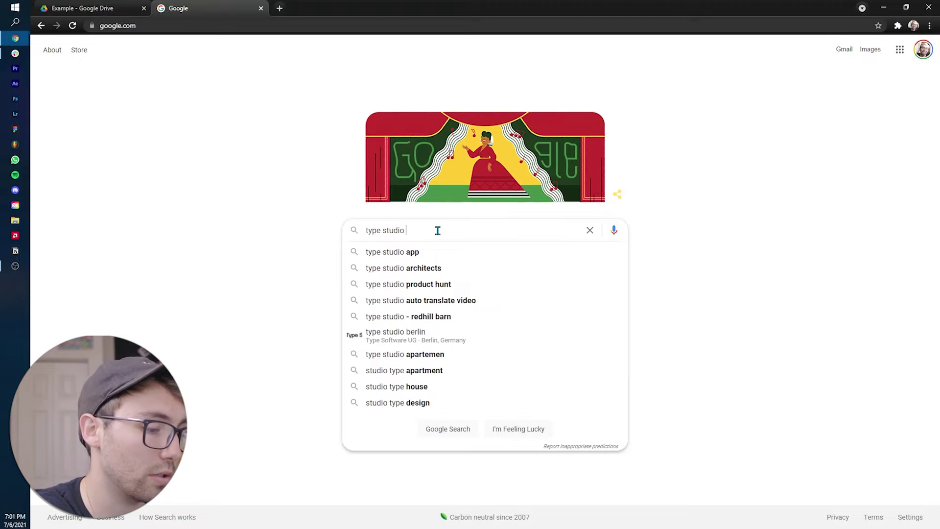
key(Return)
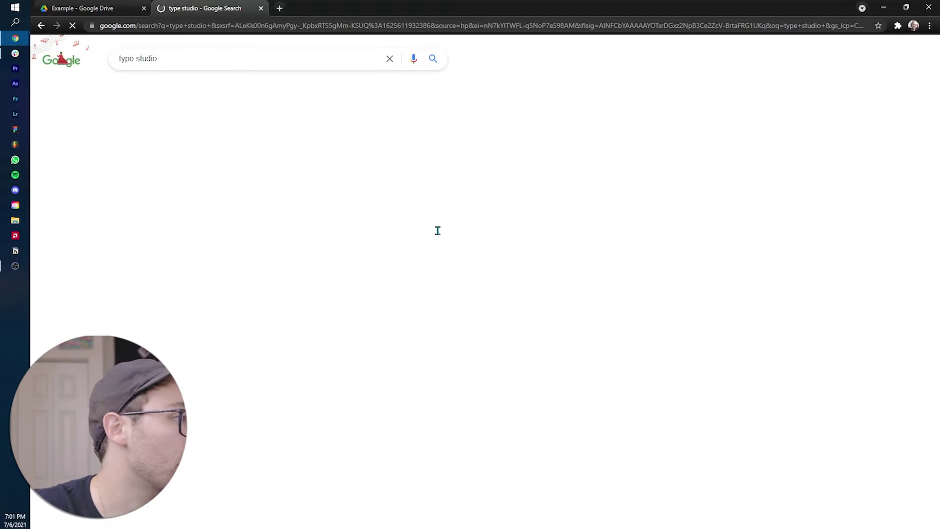
click(252, 151)
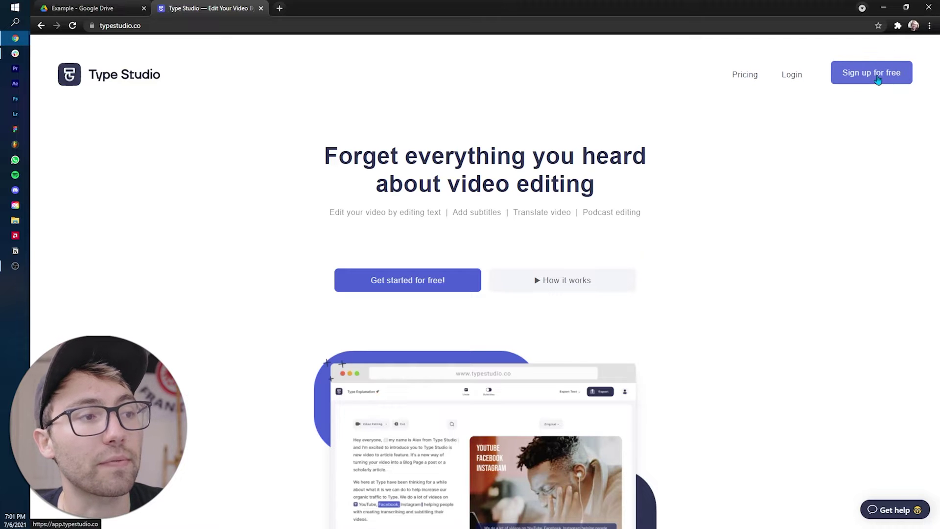
- Create a new Untitled Type Studio project and copy the Drive share link for Type Test Video.mp4
click(876, 76)
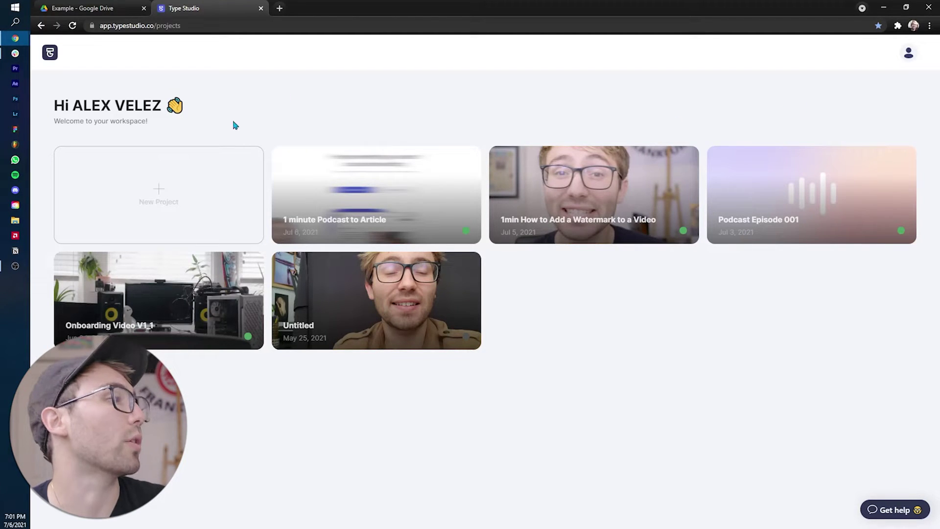
click(164, 210)
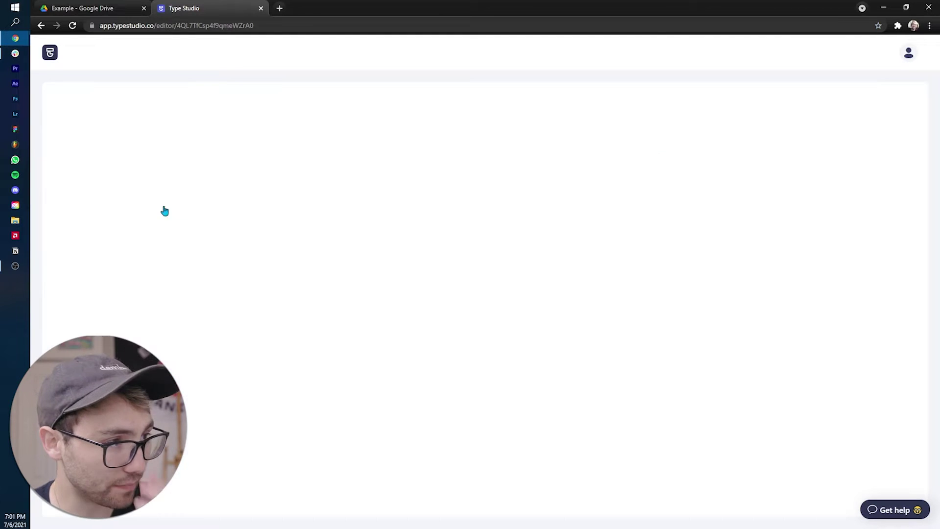
click(82, 5)
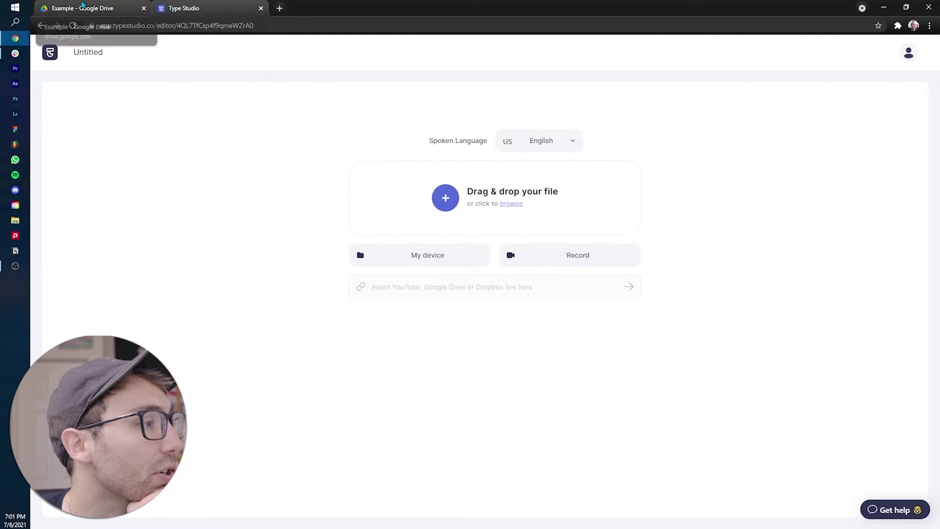
right_click(174, 132)
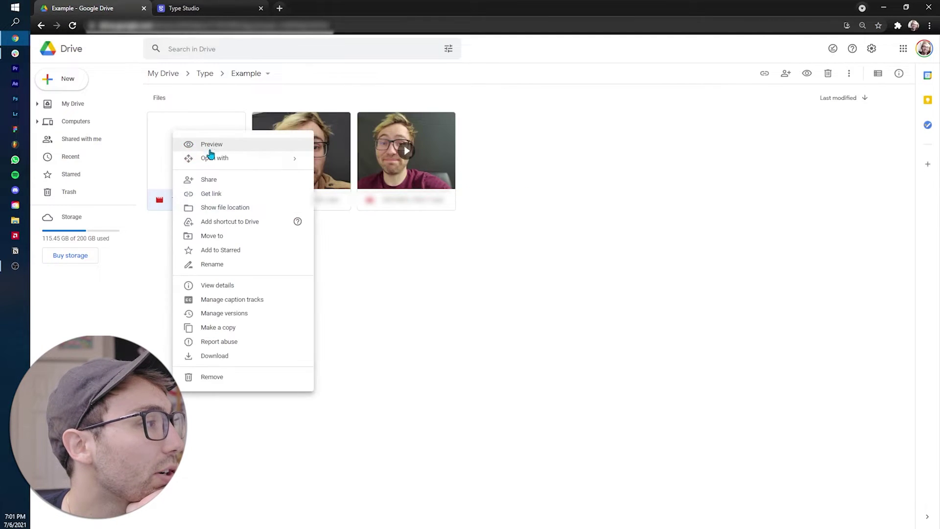
click(221, 193)
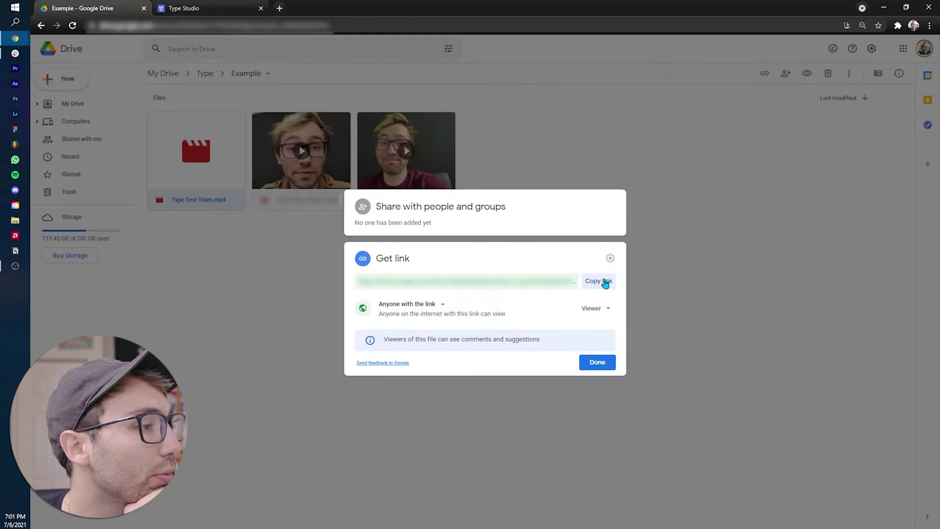
click(599, 280)
- Paste the Drive video link into the new project and upload it for transcription
click(206, 7)
click(413, 290)
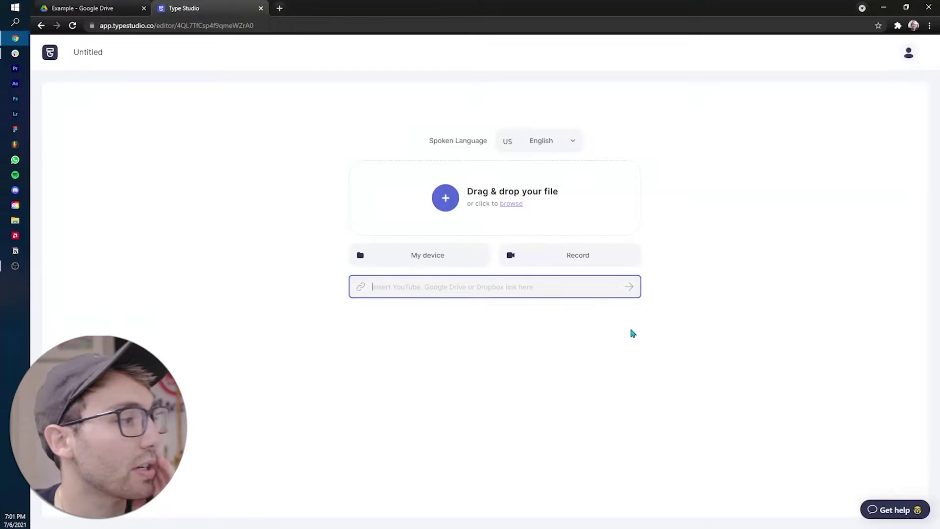
key(ctrl+v)
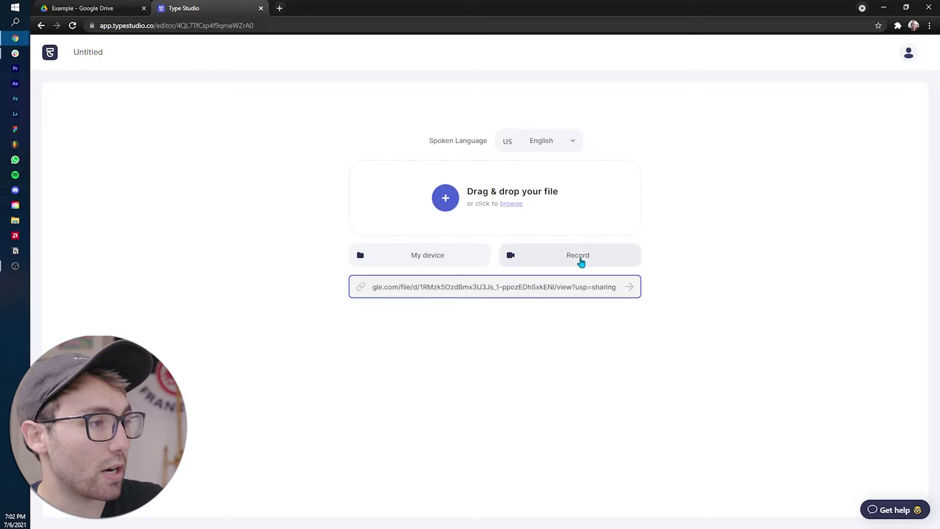
click(631, 289)
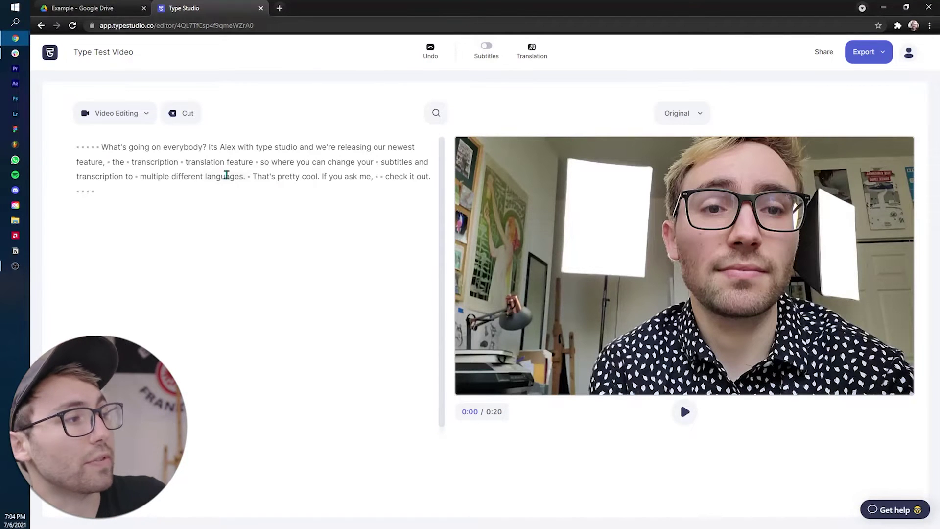
- Cut "That's pretty cool. If you ask me," from the transcript, comparing Backspace and Cut with undo
drag(249, 178, 385, 180)
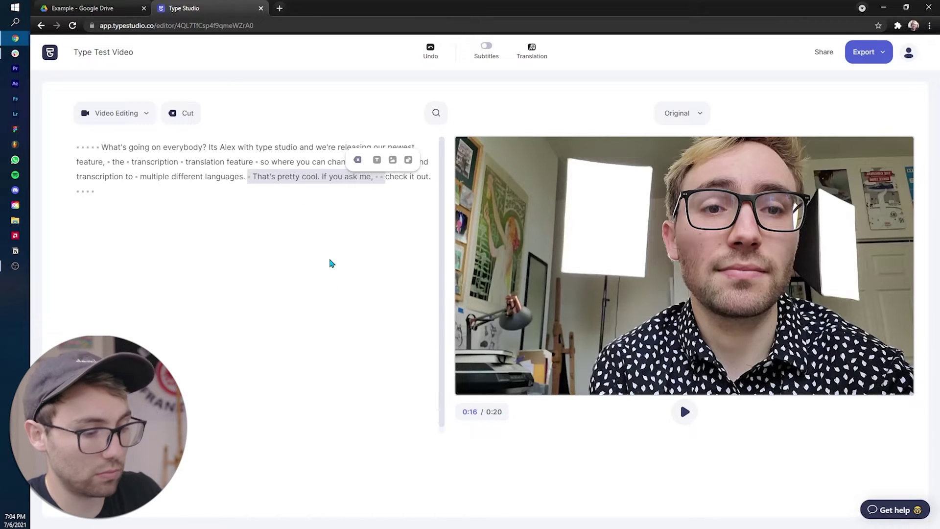
key(BackSpace)
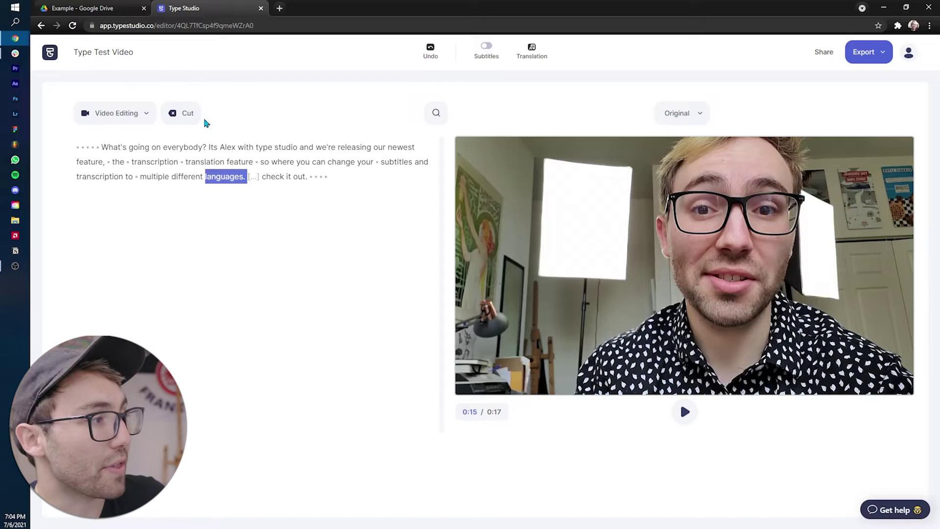
click(254, 177)
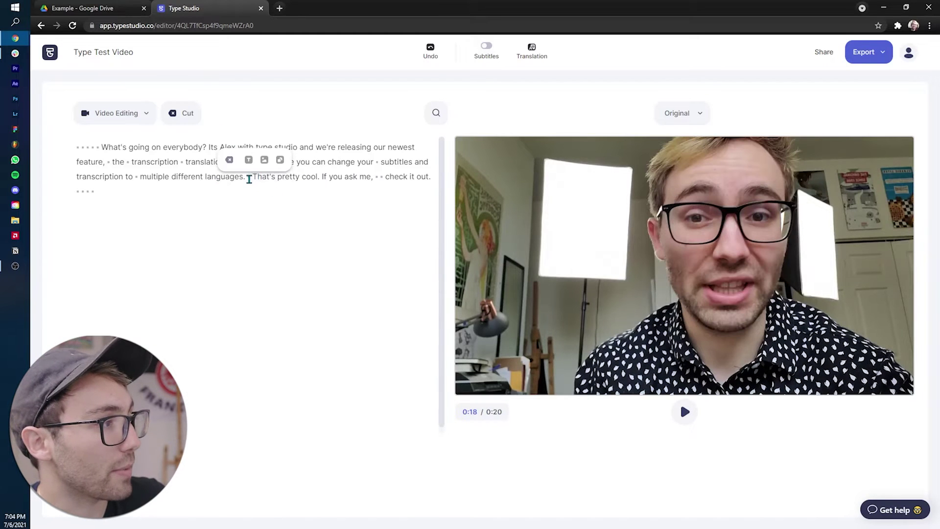
drag(250, 177, 382, 175)
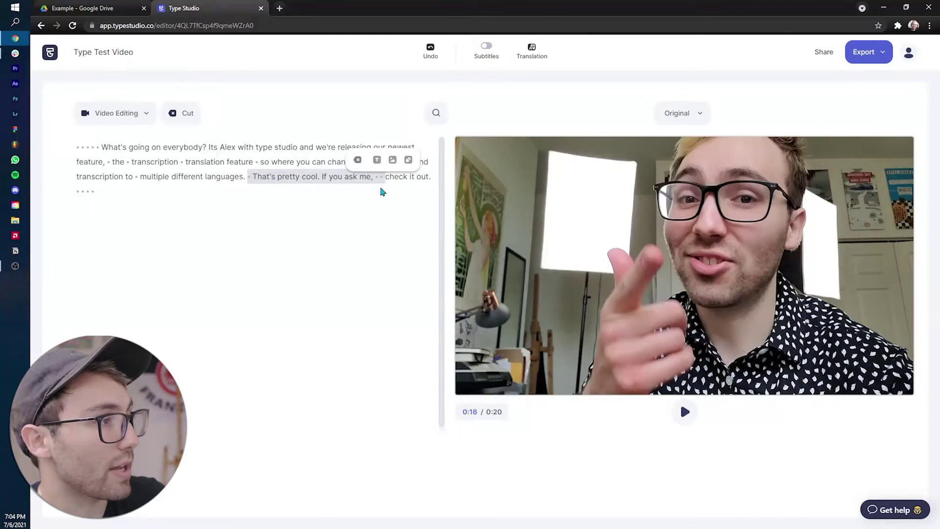
click(360, 160)
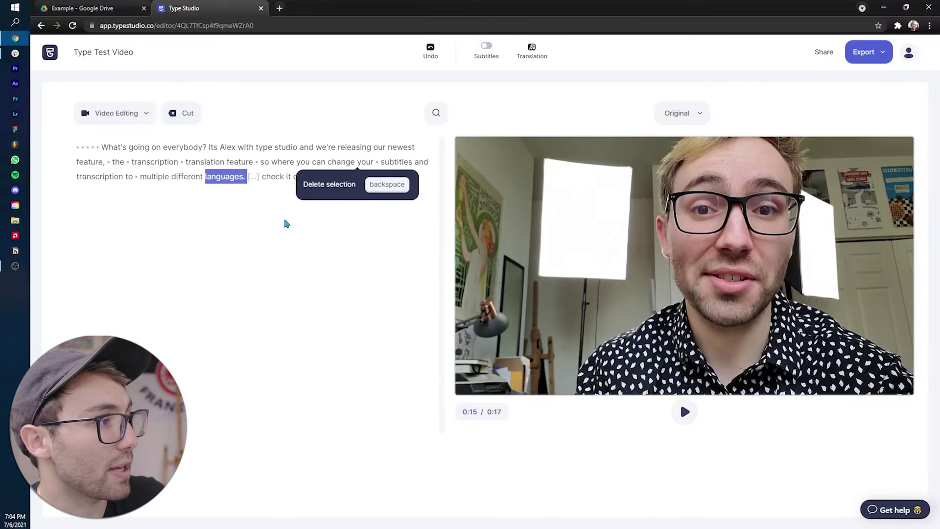
click(253, 178)
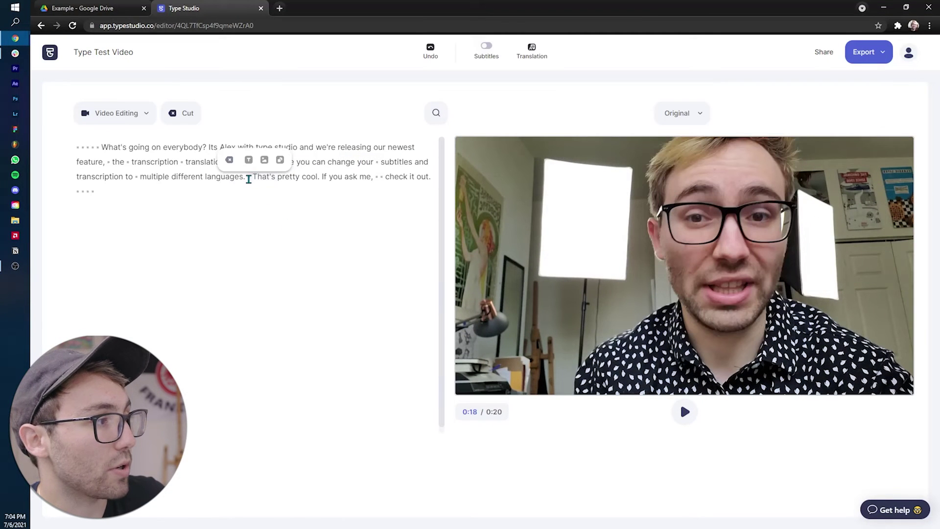
drag(249, 177, 382, 177)
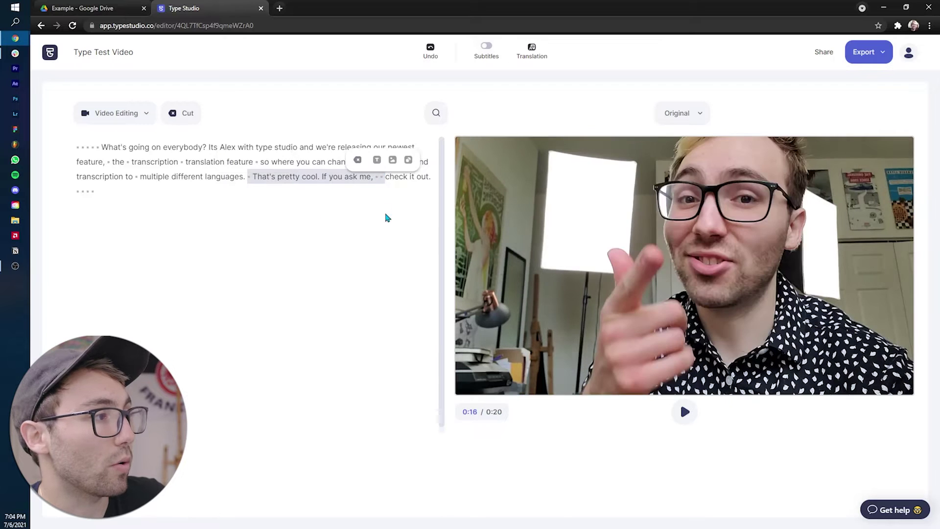
click(178, 114)
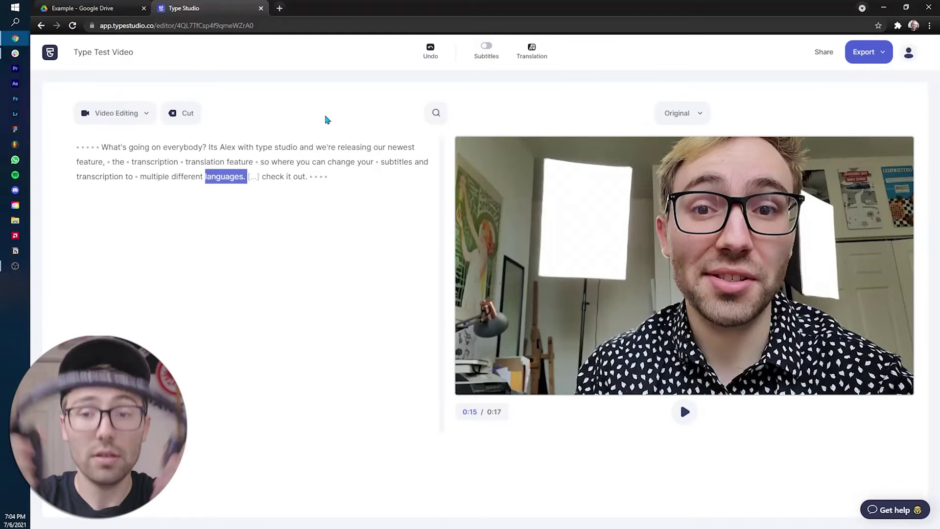
- Play back to check the cut, then re-cut the sentence together with its surrounding pauses
double_click(155, 176)
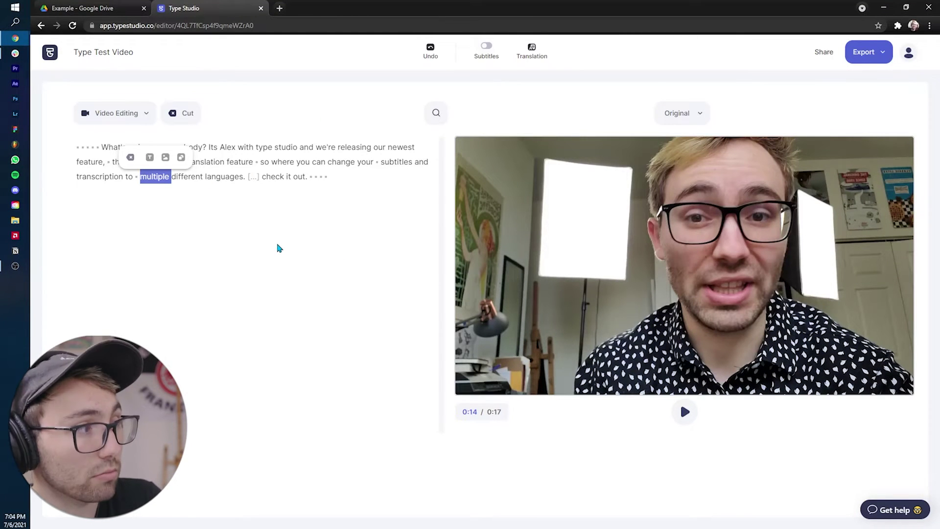
key(space)
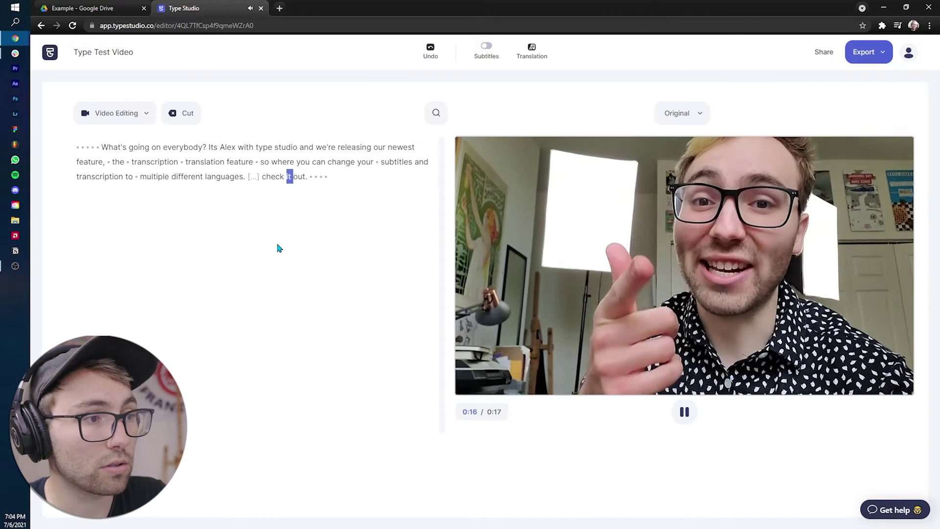
click(253, 177)
click(181, 176)
key(space)
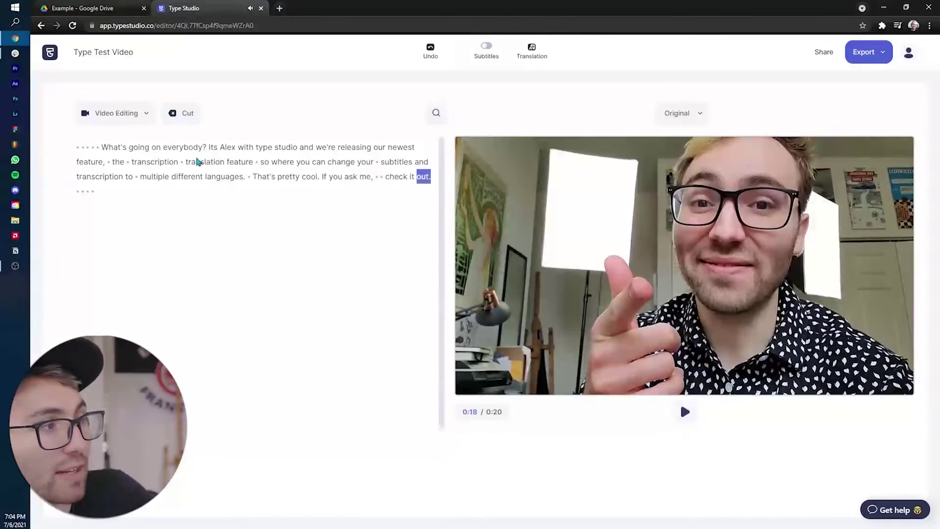
drag(247, 177, 385, 176)
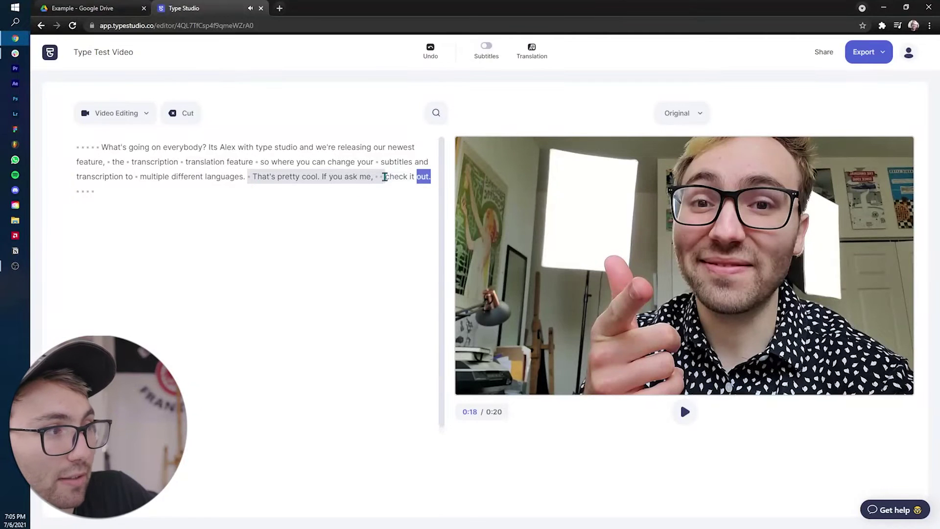
click(179, 116)
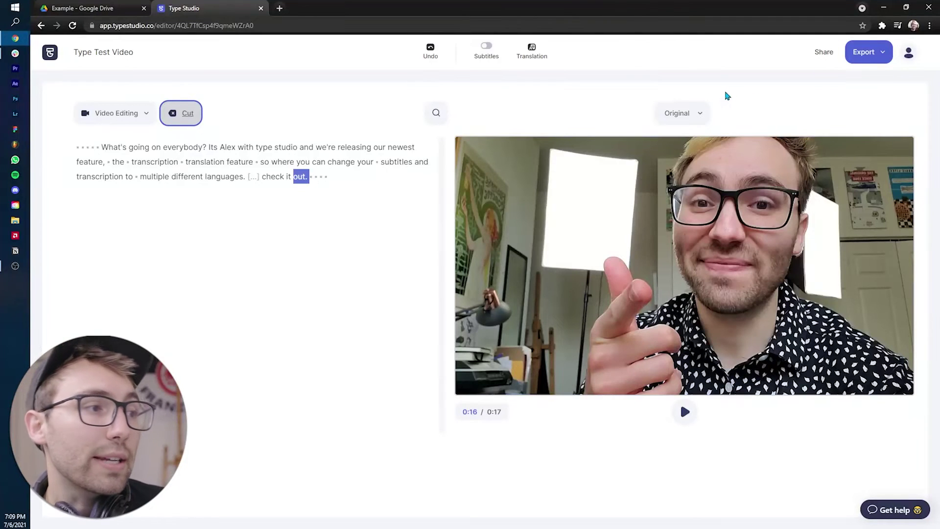
- Open the Original aspect-ratio dropdown listing Square, Landscape, Portrait and other formats
click(685, 114)
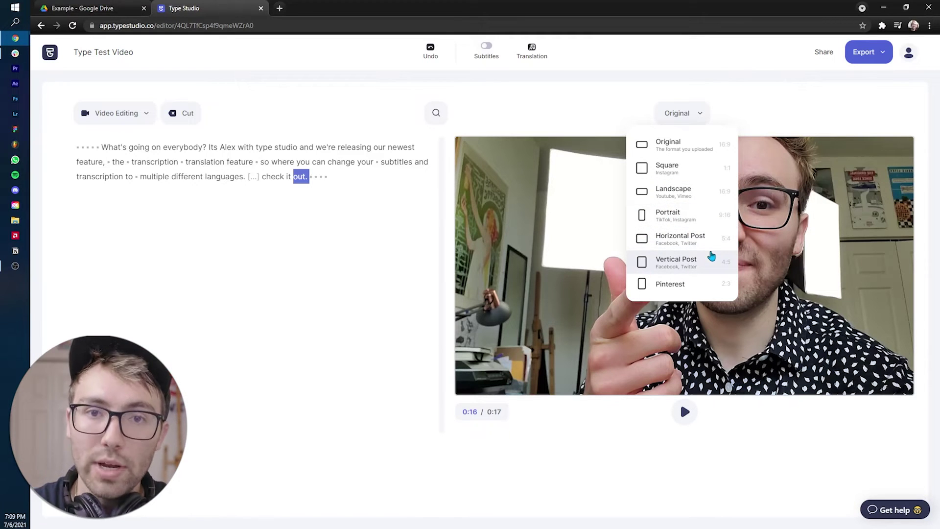
- Switch the video to Square and resize the footage to span the full width
click(705, 173)
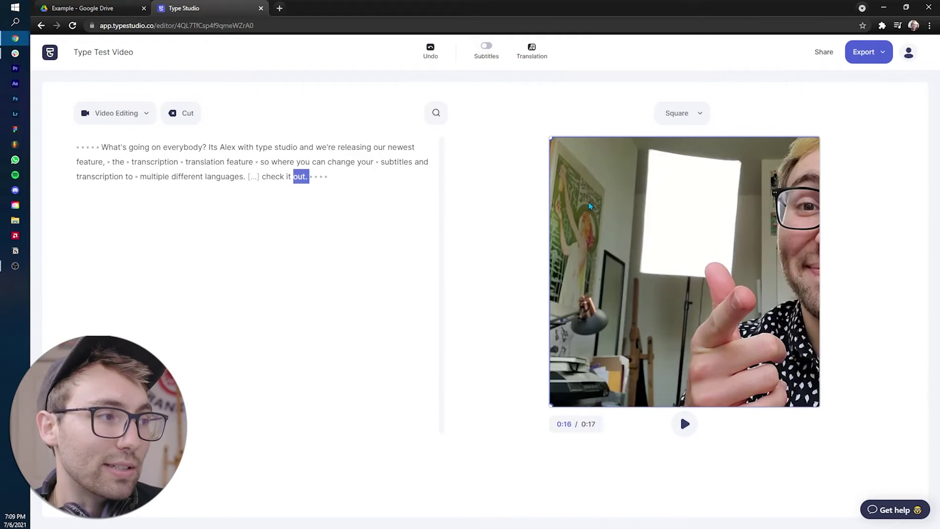
drag(550, 137, 631, 231)
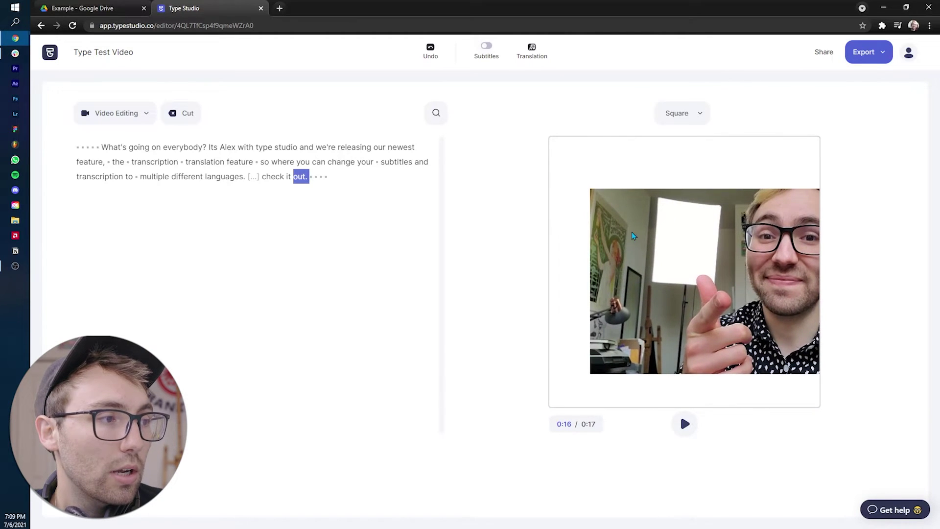
drag(590, 189, 644, 220)
drag(792, 291, 697, 270)
- Set the background to a custom light lavender colour
click(742, 191)
click(733, 120)
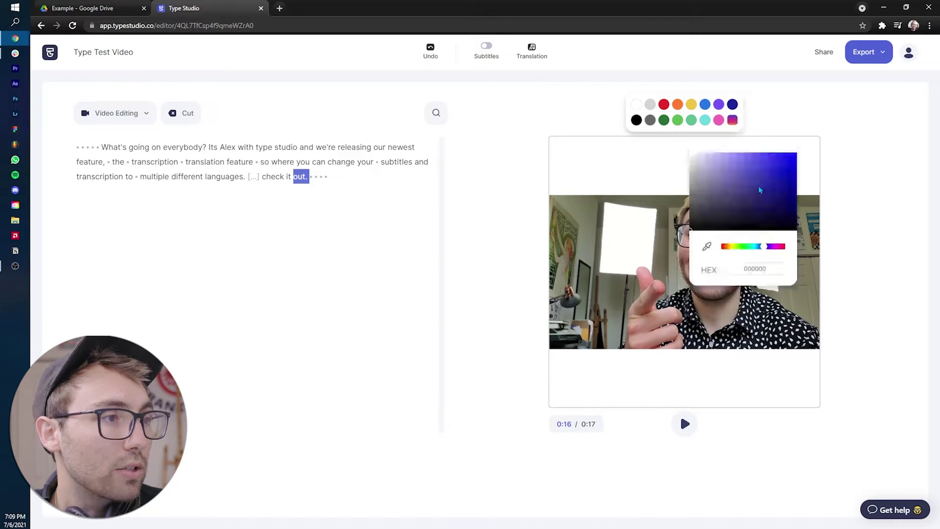
drag(759, 190, 724, 160)
click(785, 86)
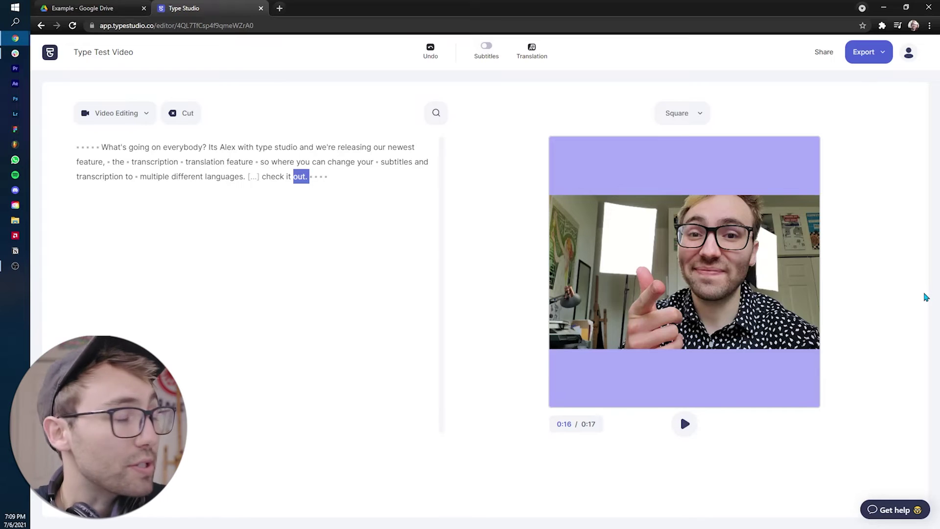
click(78, 146)
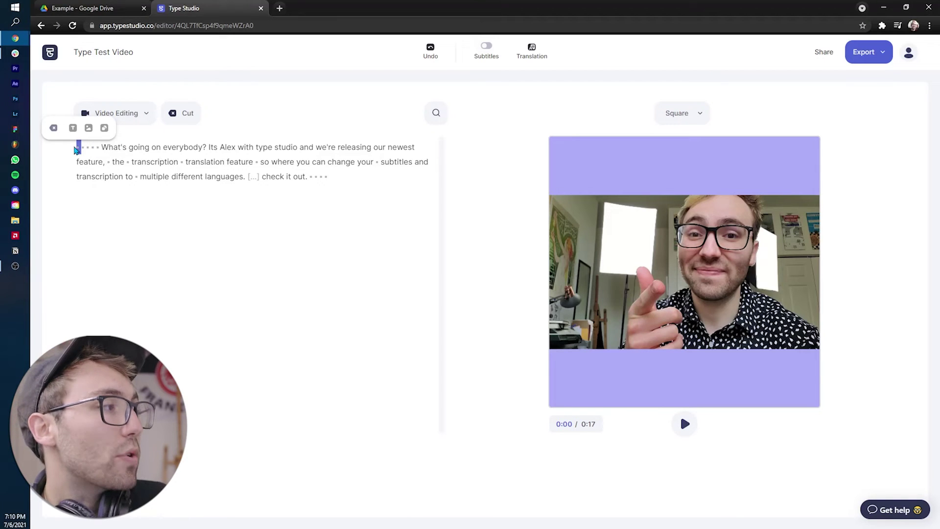
click(104, 148)
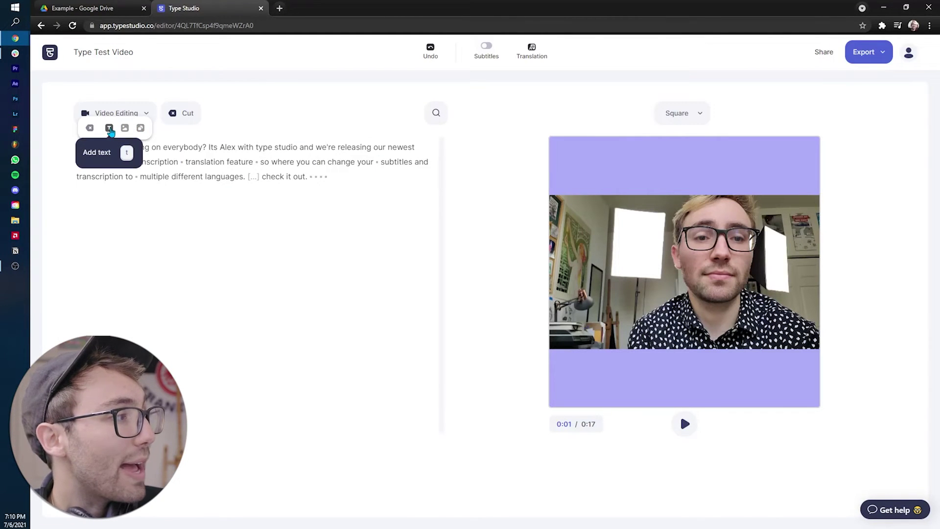
- Add a text element reading 'Type Studio Editing Tutorial'
click(109, 130)
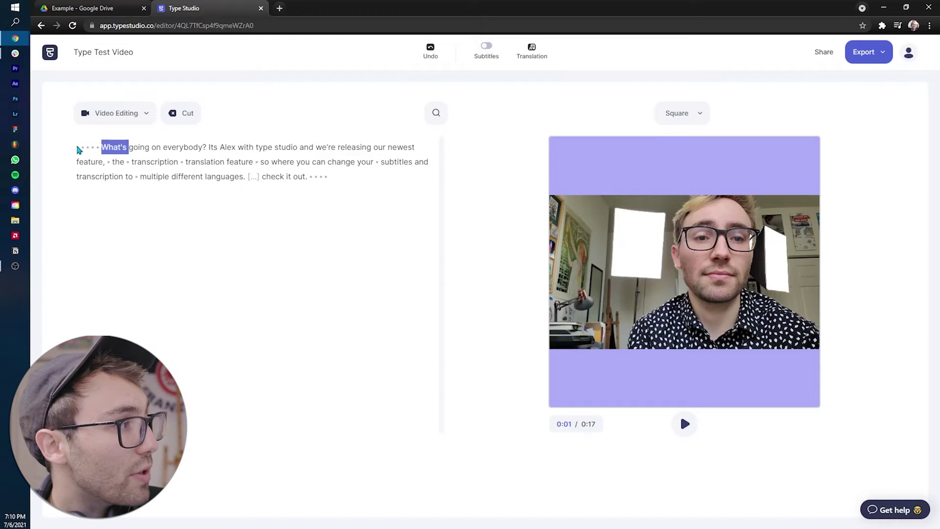
drag(144, 146, 325, 174)
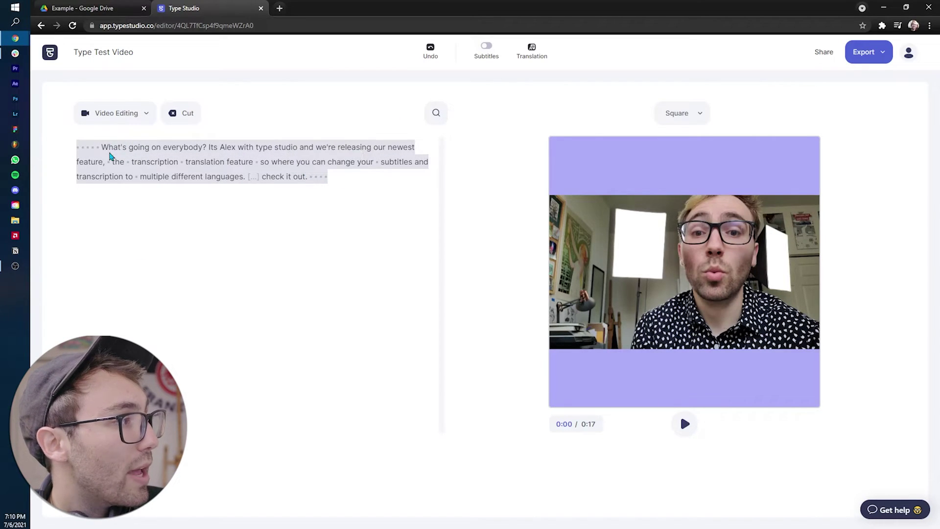
click(99, 145)
drag(77, 147, 329, 178)
click(76, 137)
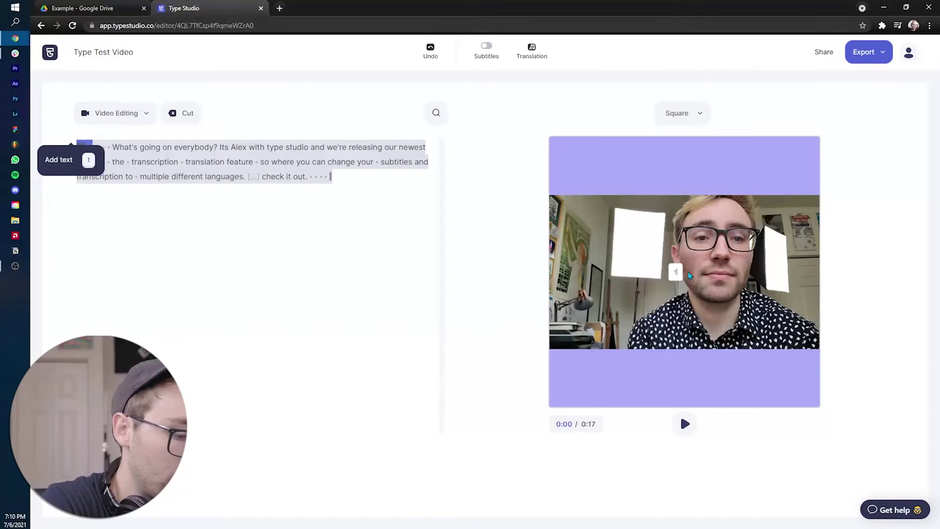
text(Type Studio Editin)
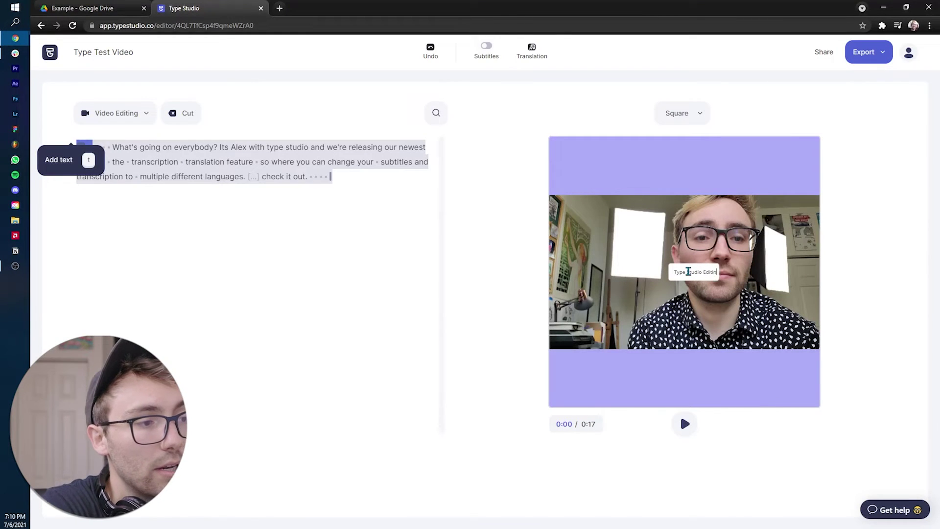
text(g Tutorial)
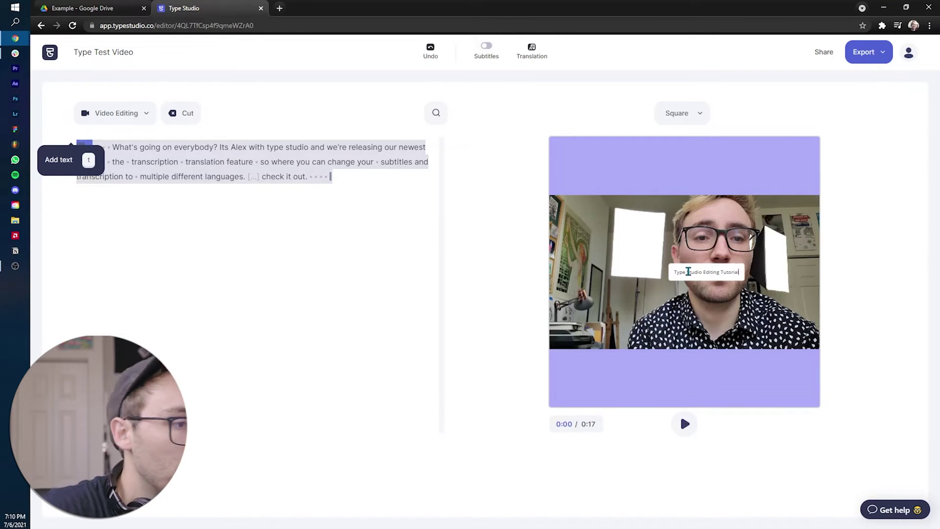
click(698, 281)
- Move the title into the top lavender band, colour it yellow, and enlarge it
drag(699, 281, 690, 172)
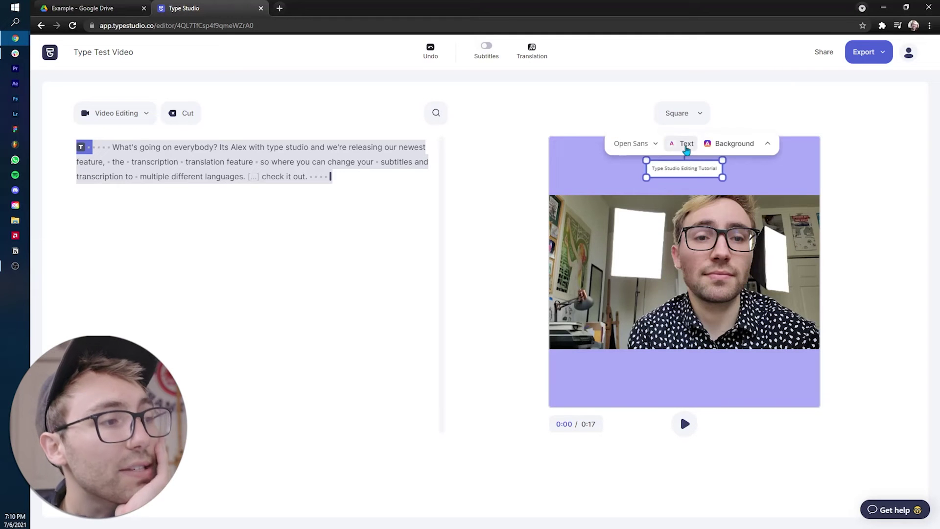
click(686, 149)
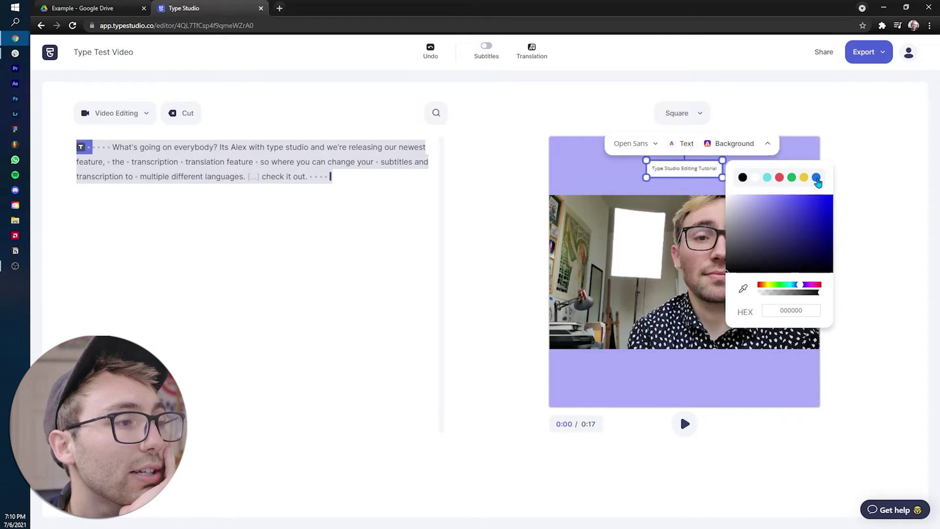
click(815, 177)
click(803, 177)
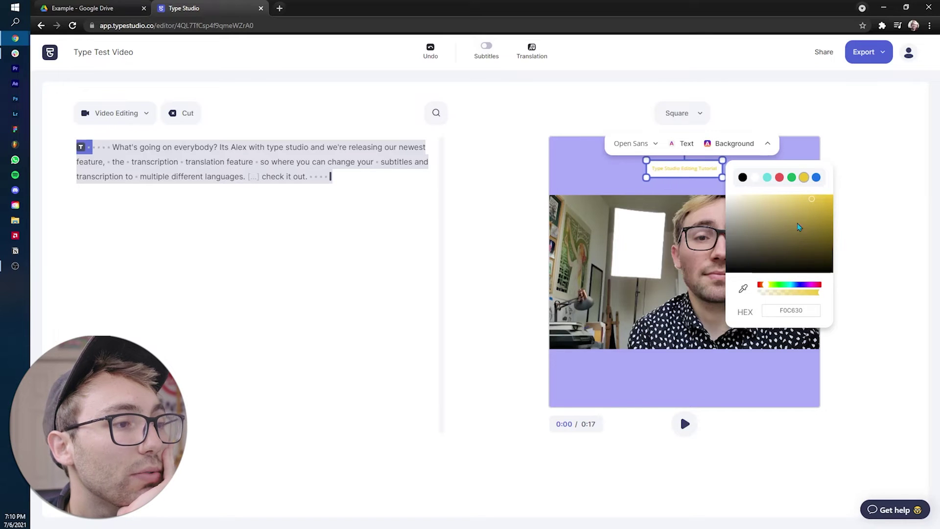
click(733, 144)
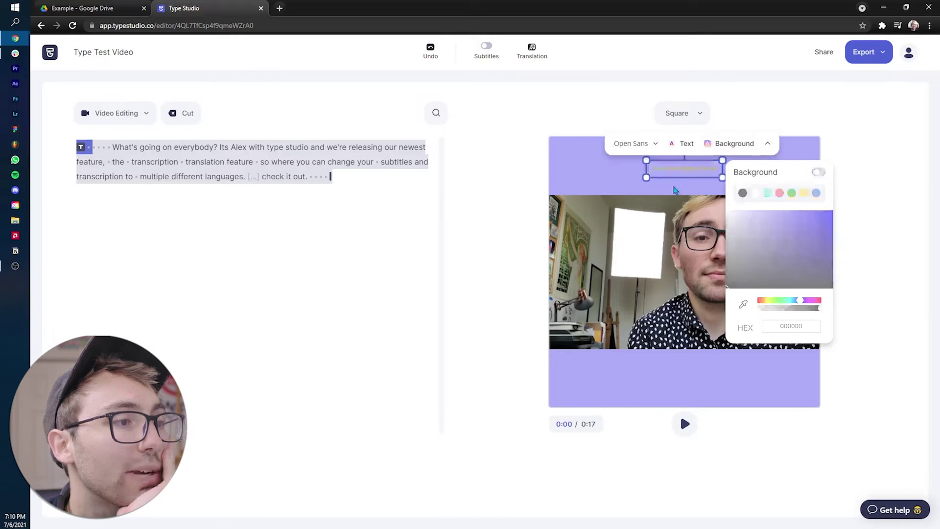
drag(646, 177, 473, 288)
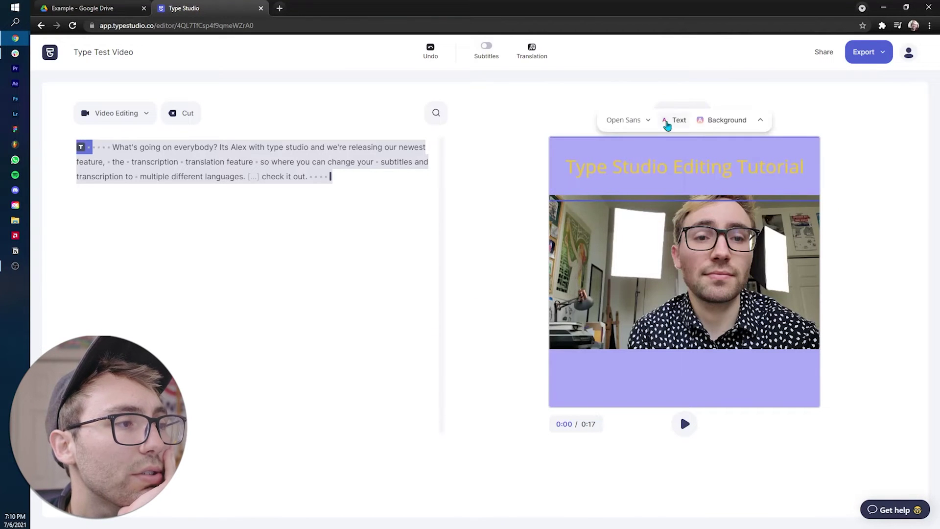
- Set the title font to Bebas Neue, centre it, and make its text white
click(631, 120)
click(625, 214)
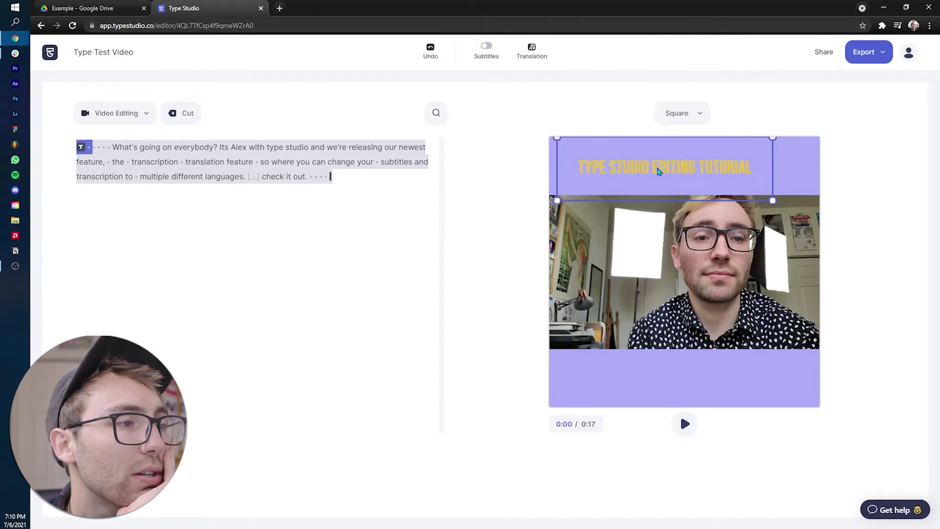
drag(658, 172, 678, 170)
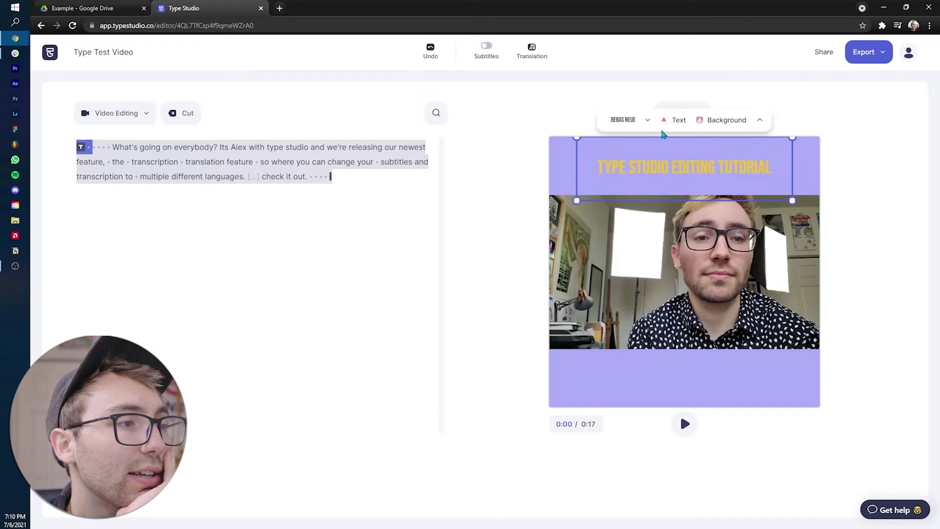
click(685, 120)
click(748, 154)
click(838, 117)
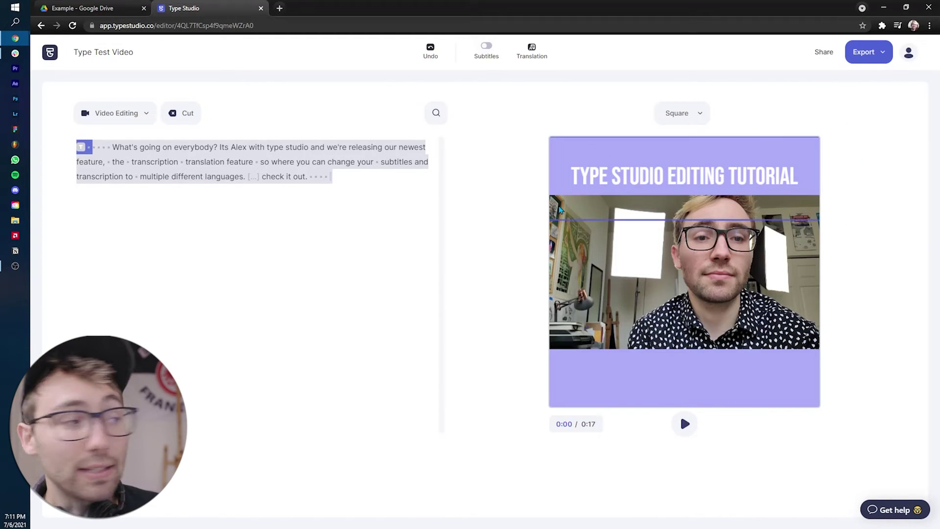
click(92, 159)
drag(93, 147, 342, 178)
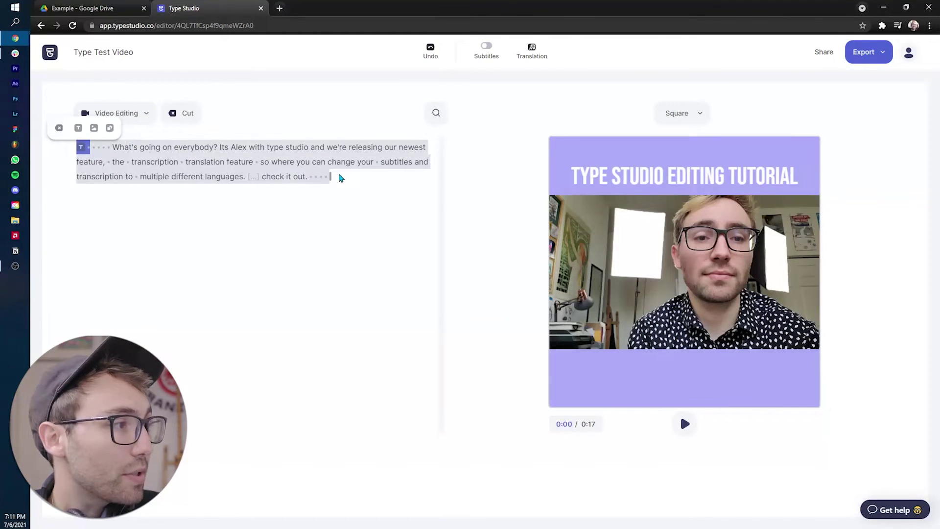
- Turn on Static subtitles and move the caption box into the lavender band below the footage
click(487, 51)
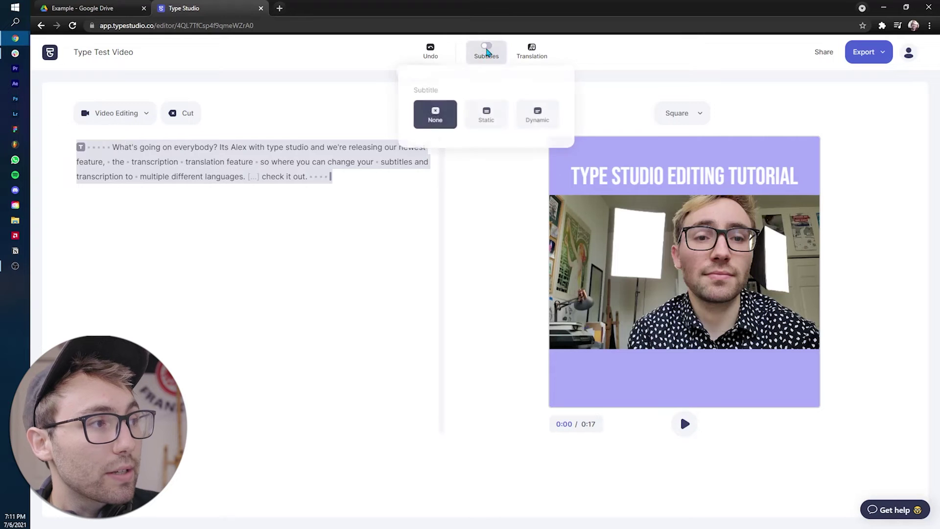
click(482, 117)
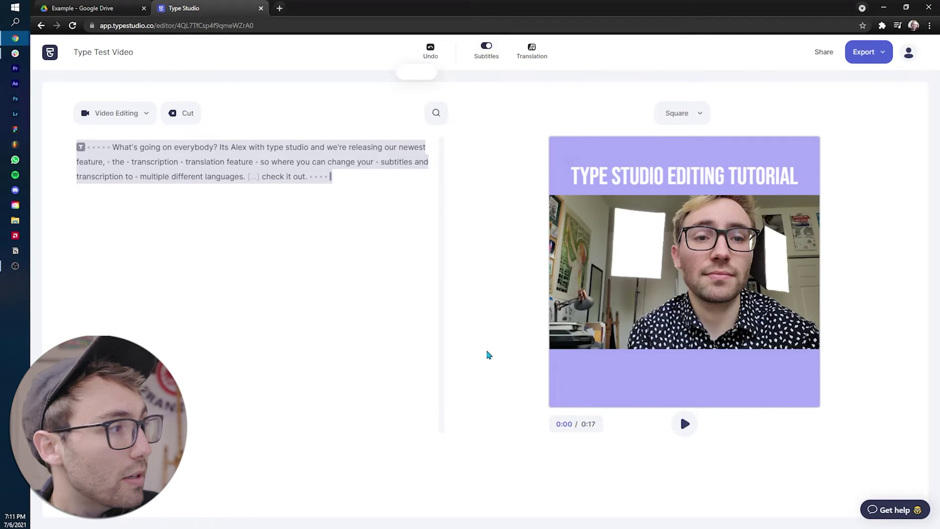
double_click(232, 145)
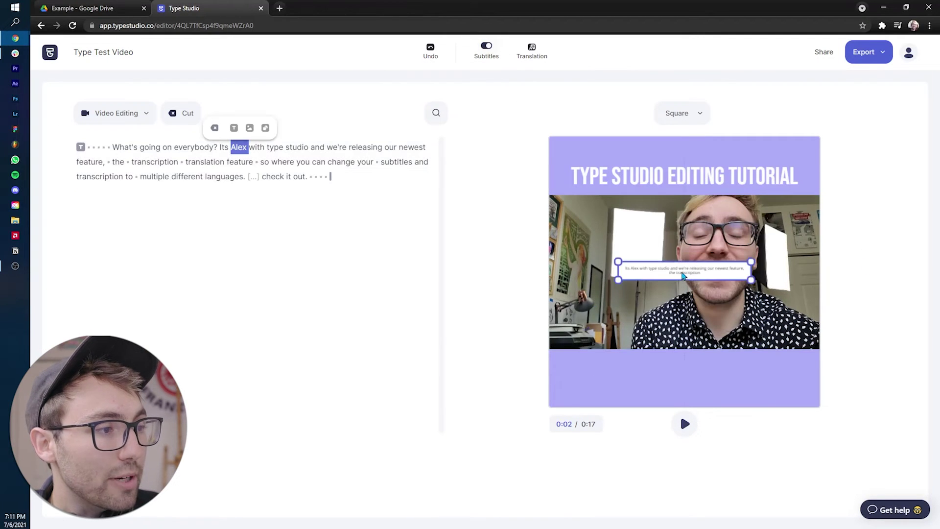
drag(685, 275, 684, 379)
click(218, 212)
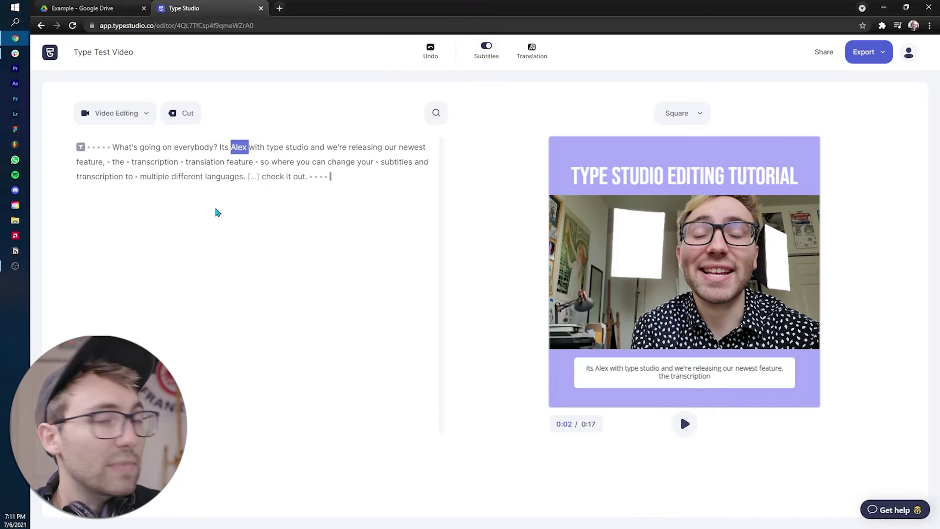
click(125, 147)
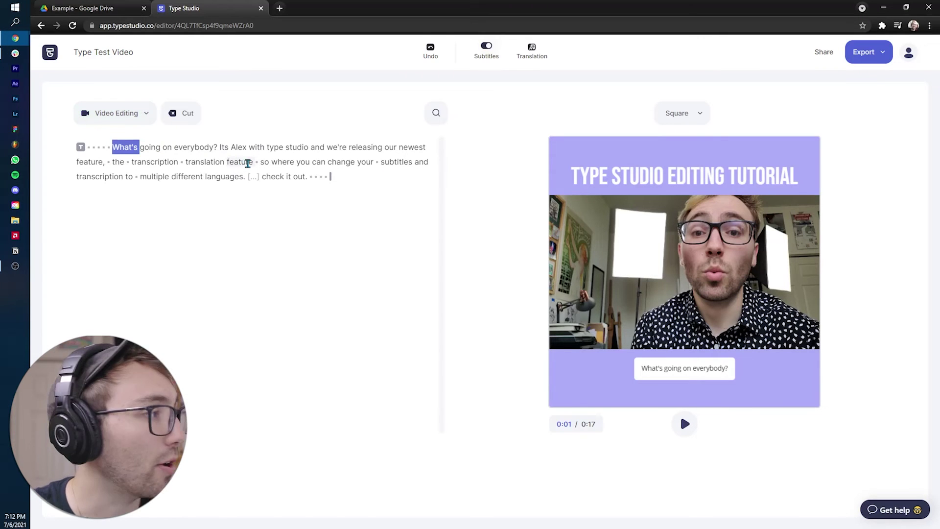
- Correct 'type studio' to 'Type Studio' in the transcript
click(272, 147)
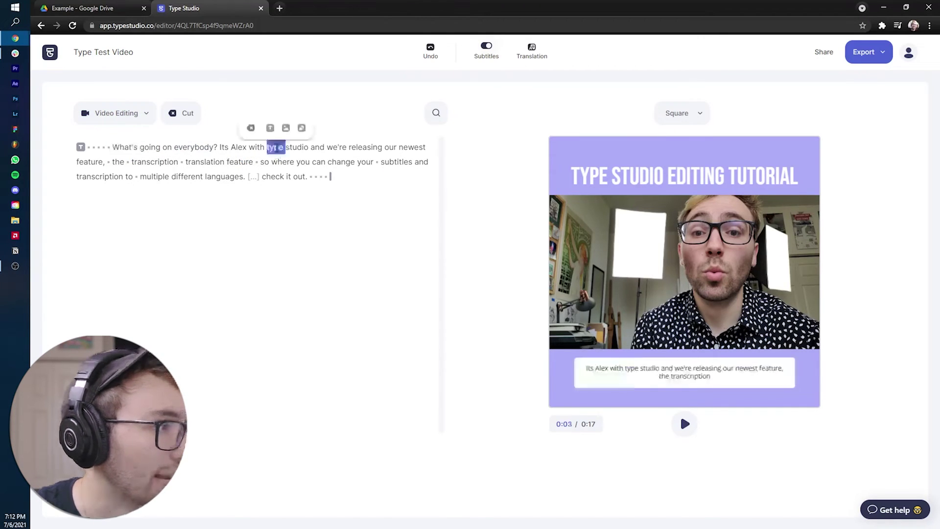
key(BackSpace)
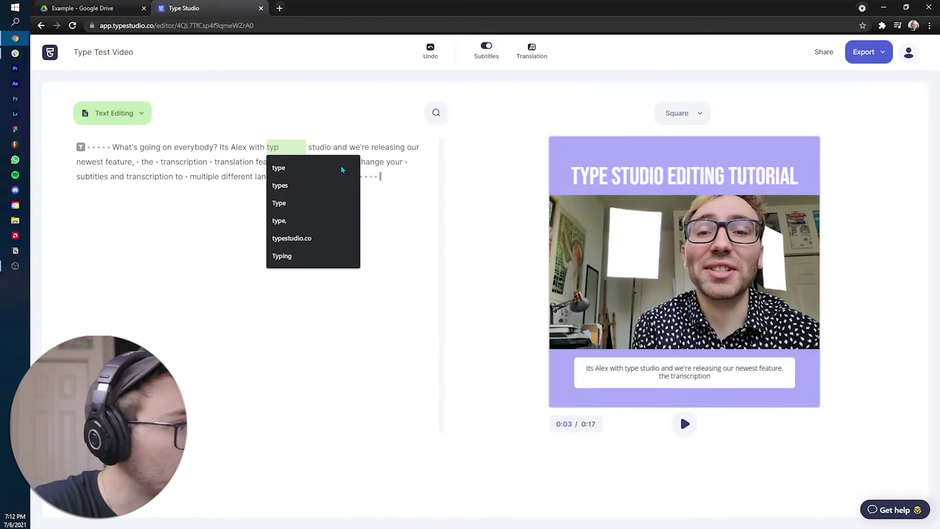
key(BackSpace)
key(BackSpace)
key(BackSpace)
text(Type)
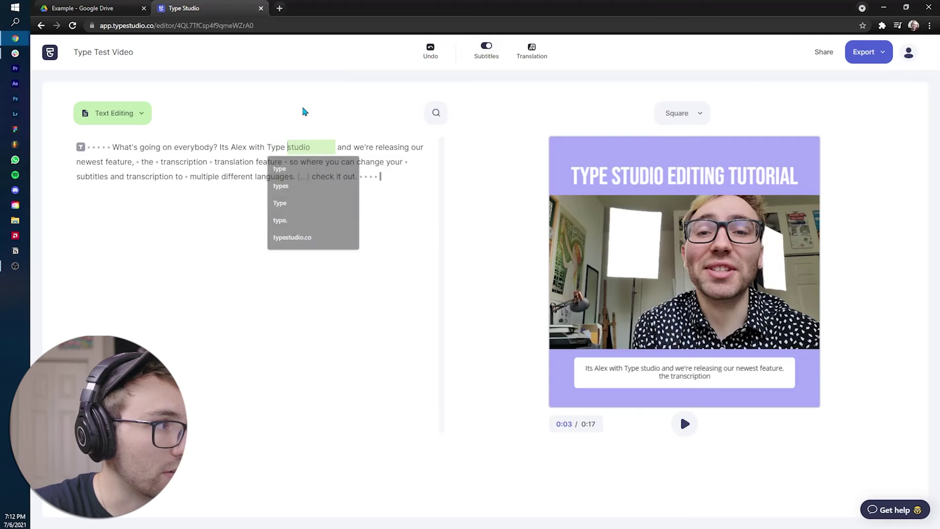
key(Tab)
key(Delete)
text(S)
key(Escape)
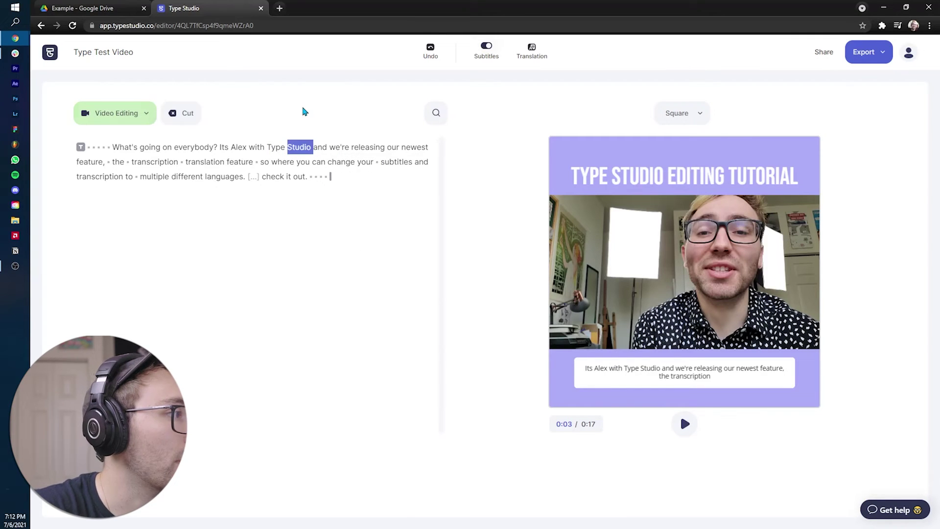
- Play the video from the first word to check the corrected subtitle
click(126, 147)
key(space)
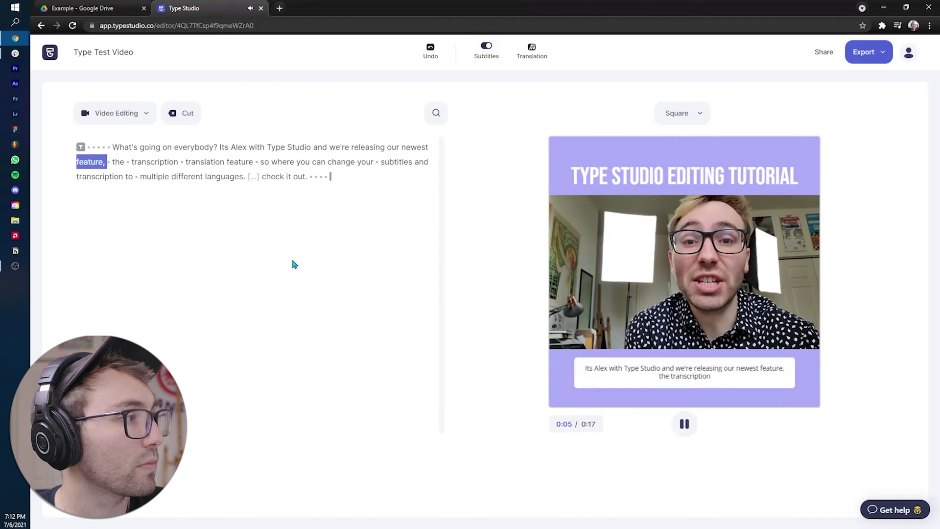
key(space)
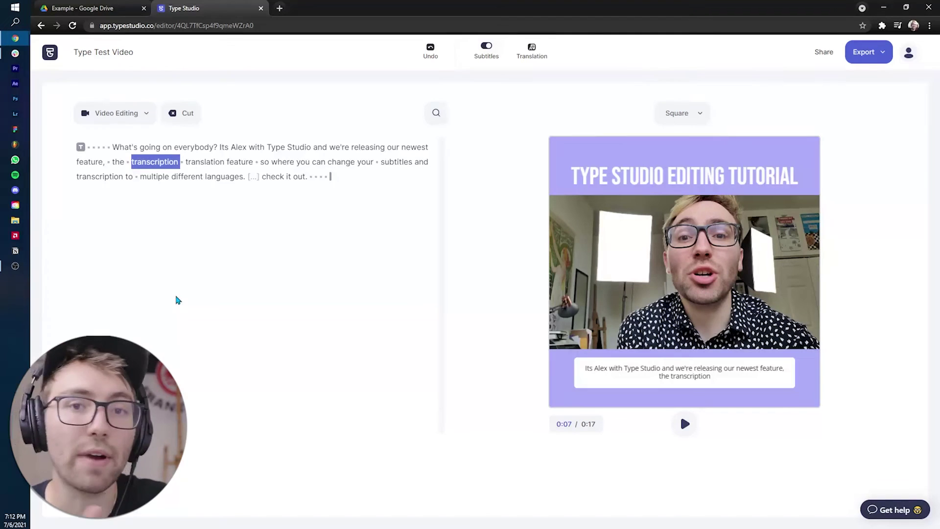
- Add the image logo round.png by dragging it from the file browser into the upload area
drag(89, 148, 329, 178)
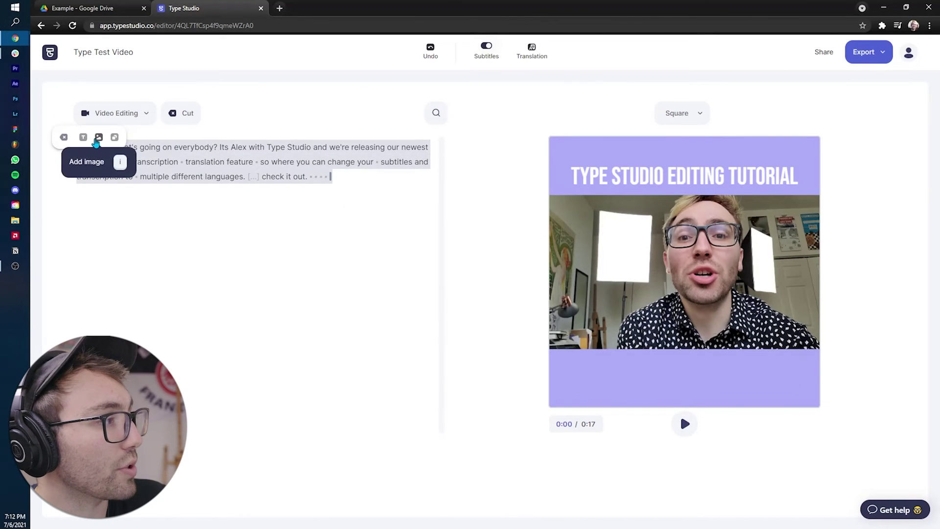
click(99, 139)
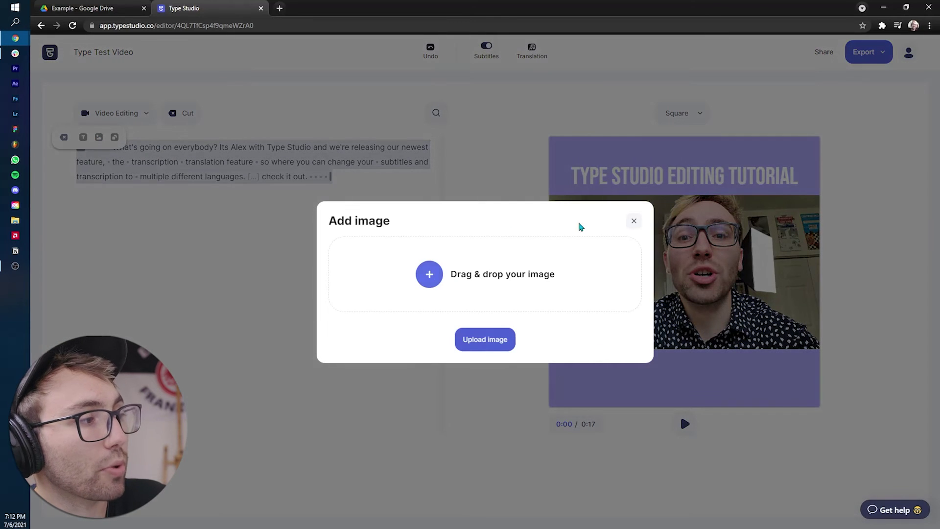
click(16, 221)
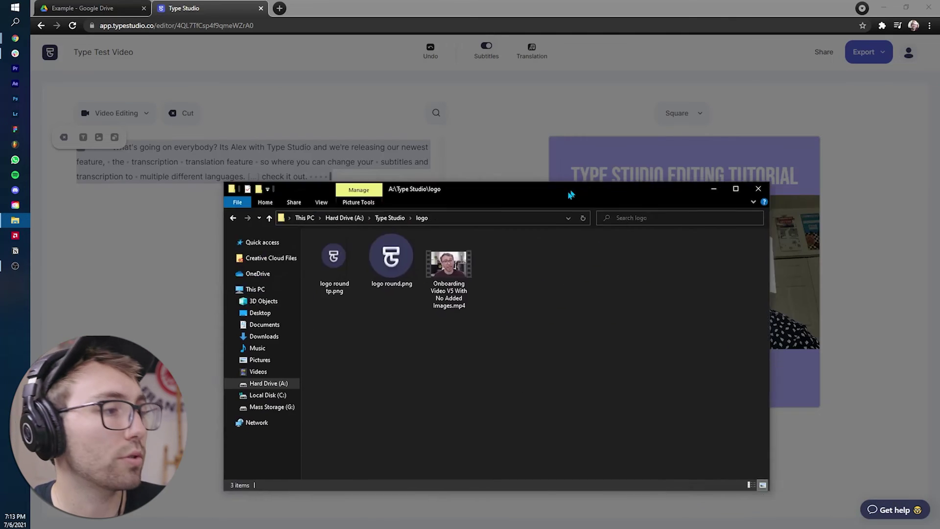
drag(629, 189, 629, 361)
drag(380, 419, 460, 296)
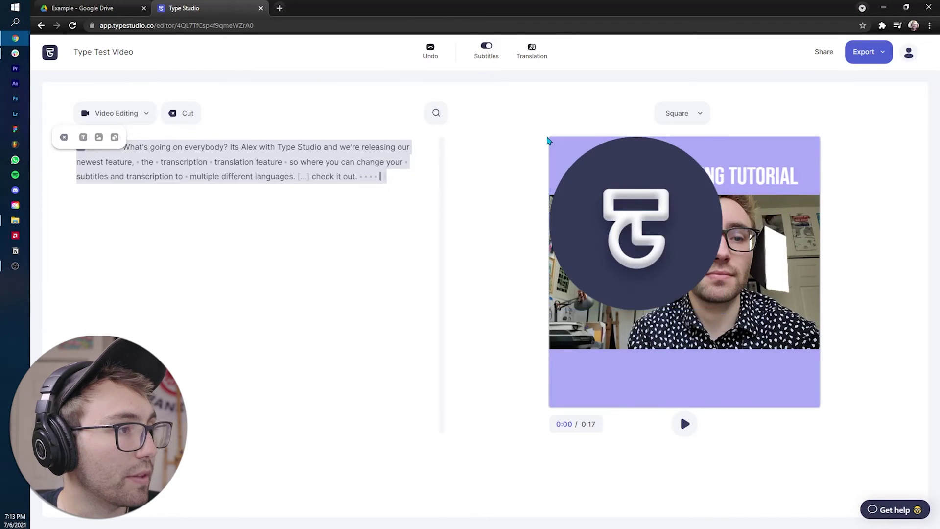
- Shrink the logo to a small circle in the bottom-right corner and preview playback
click(602, 234)
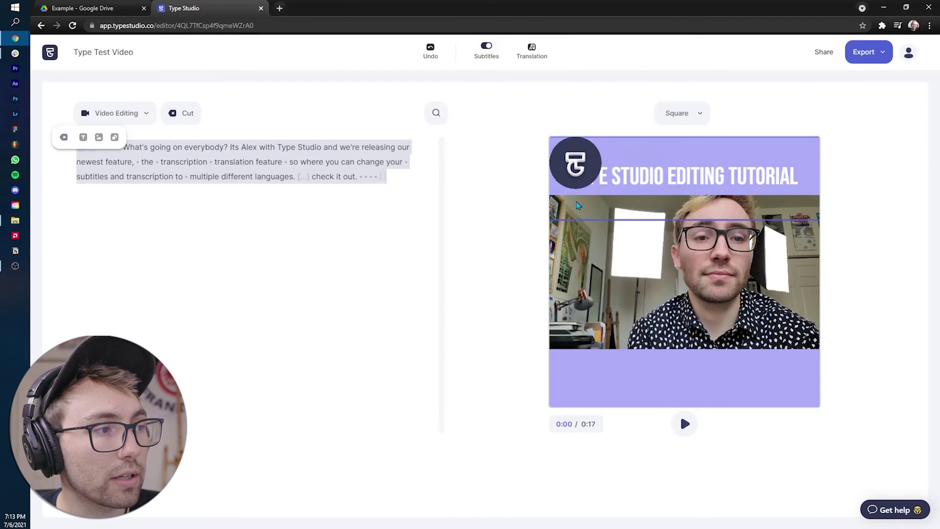
drag(569, 164, 810, 328)
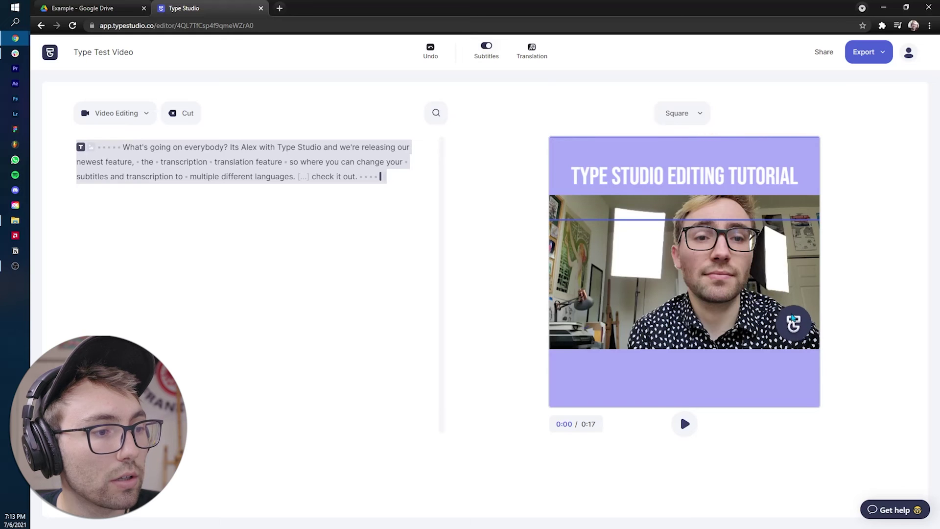
click(274, 246)
key(space)
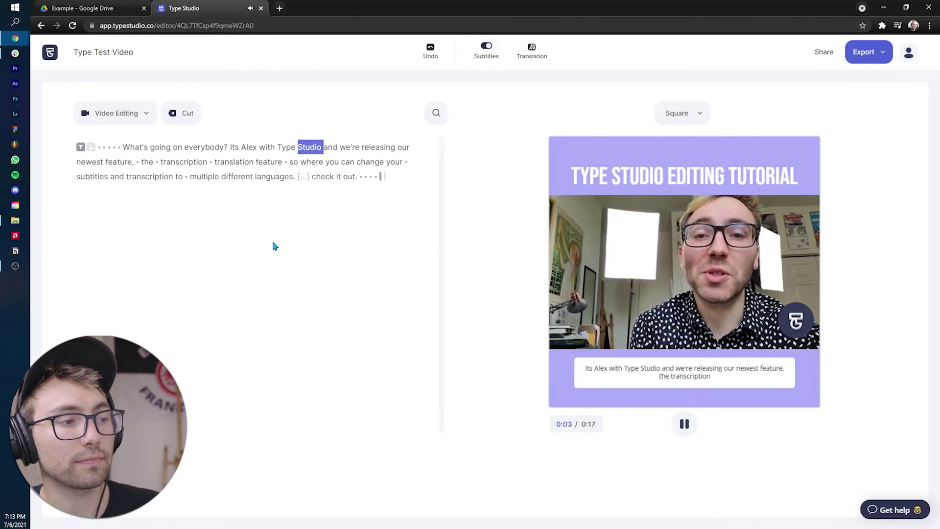
key(space)
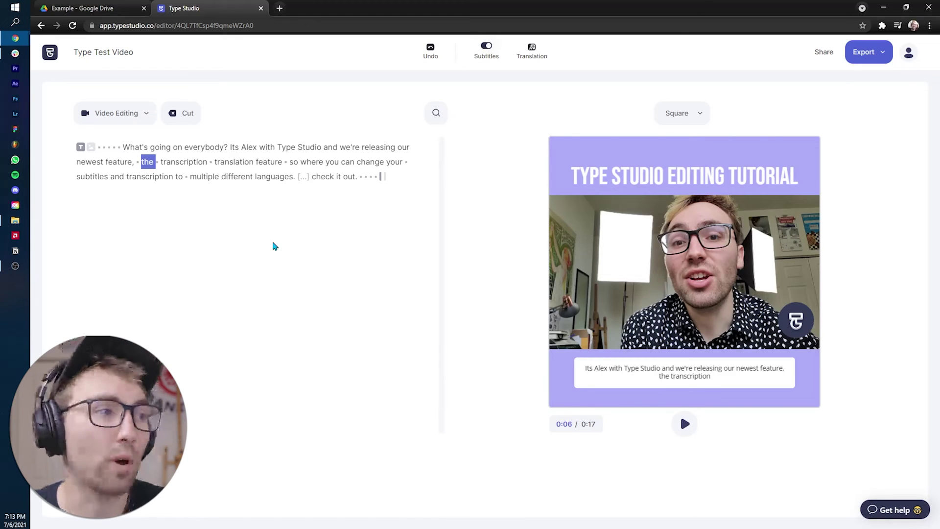
click(531, 49)
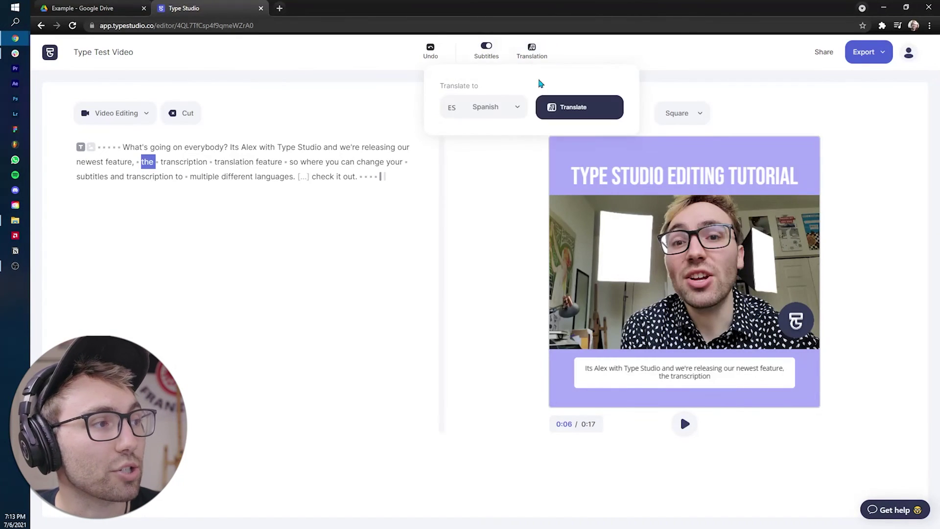
click(577, 107)
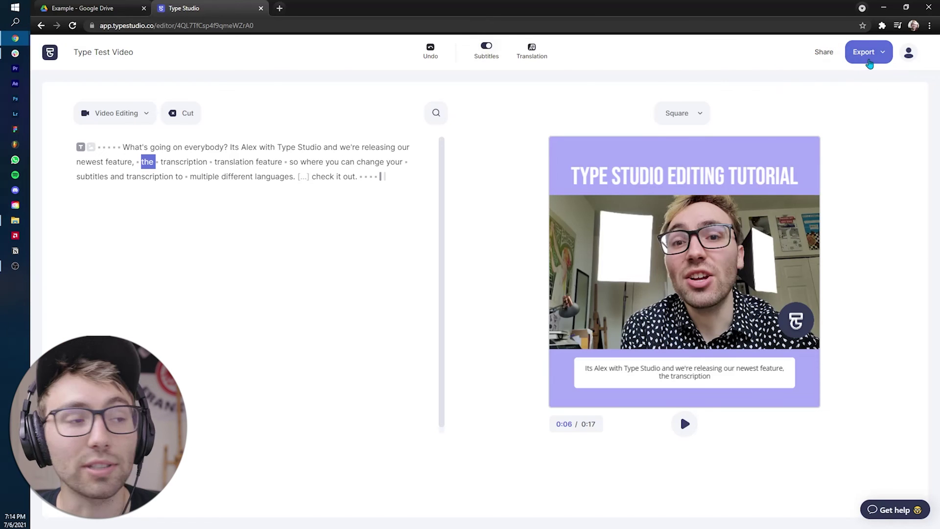
click(868, 62)
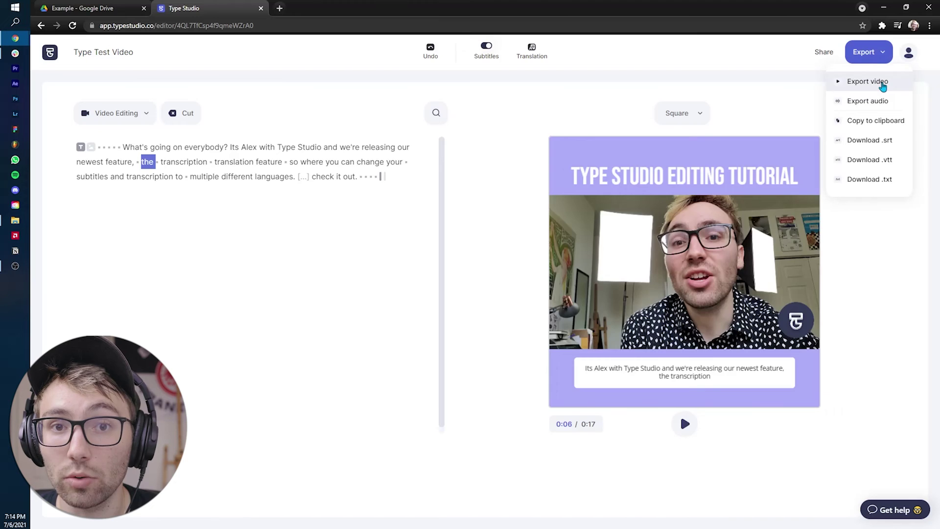
- Render the 0:17 square video and download the rendered file to the computer
click(882, 86)
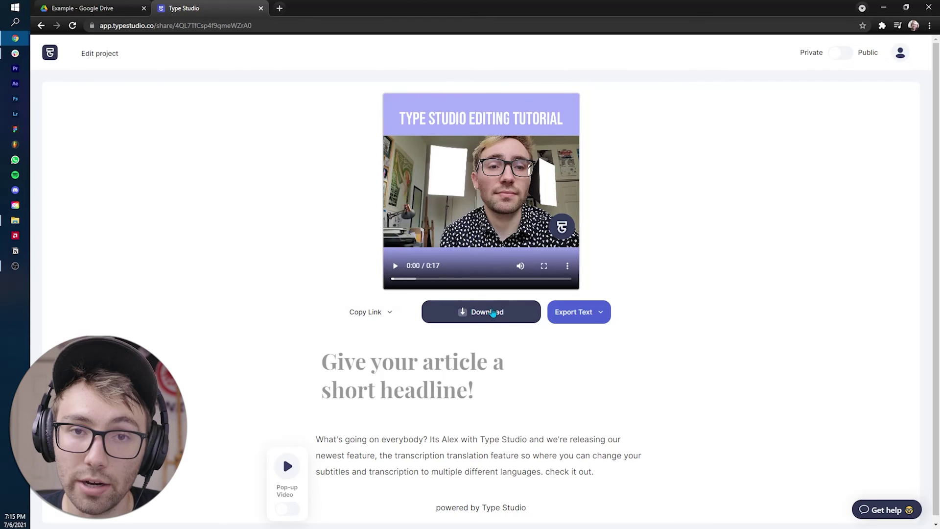
click(493, 313)
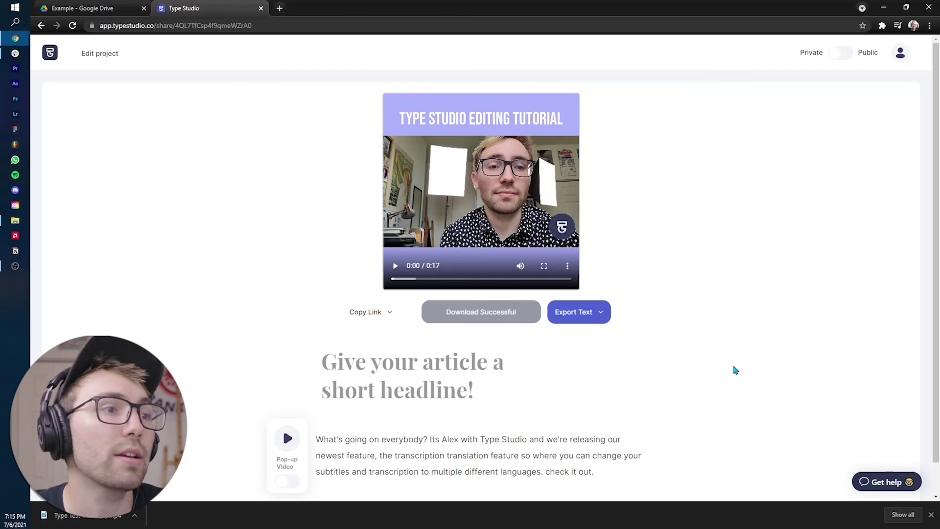
- Switch the share page from Private to Public and copy its share link
click(838, 58)
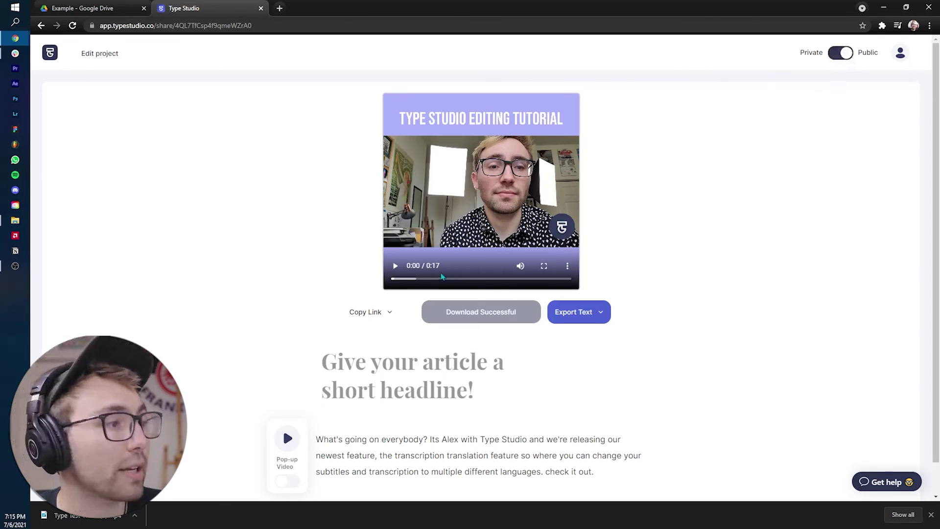
click(374, 316)
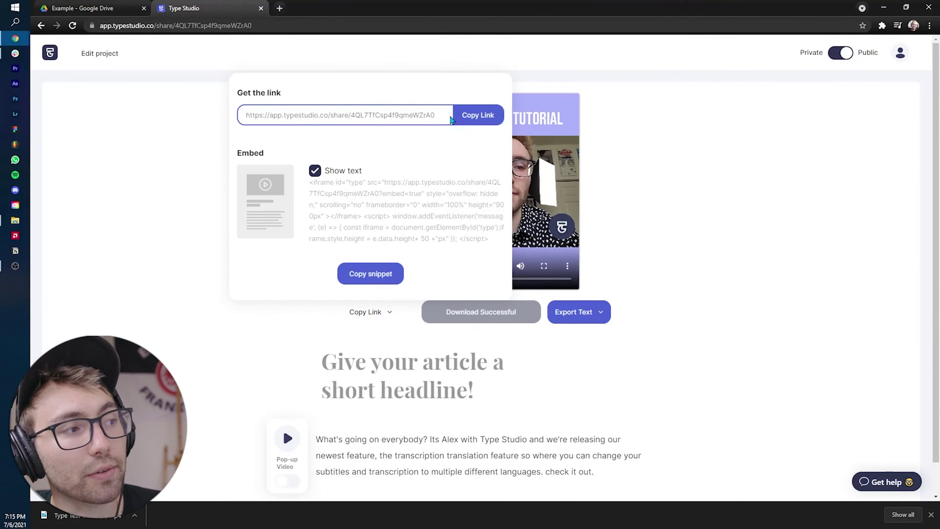
click(476, 122)
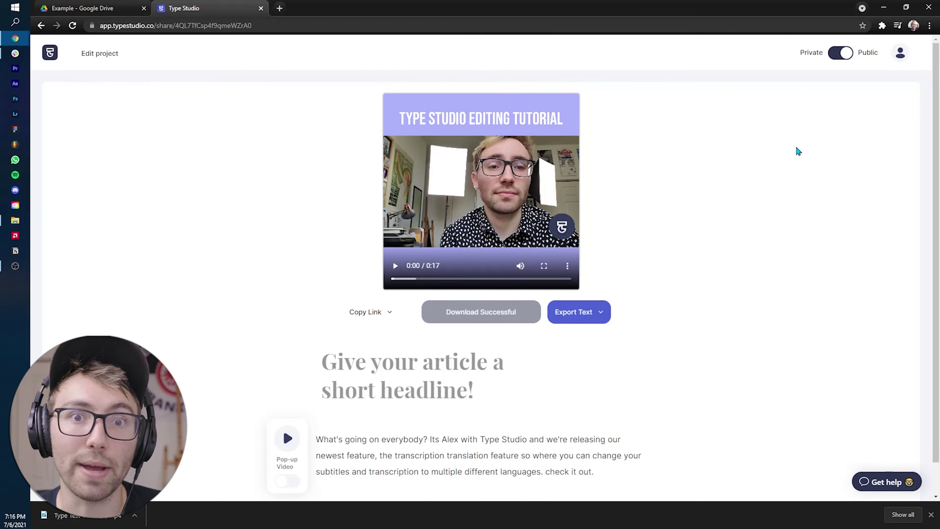
- Review the share link and embed options again, then scroll to the transcript article
click(385, 312)
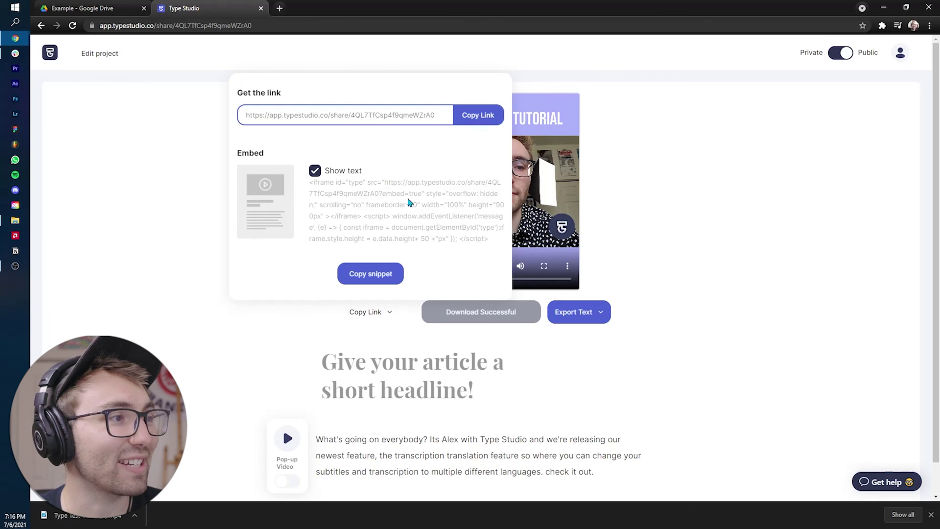
click(703, 252)
scroll(387, 382, down, 1)
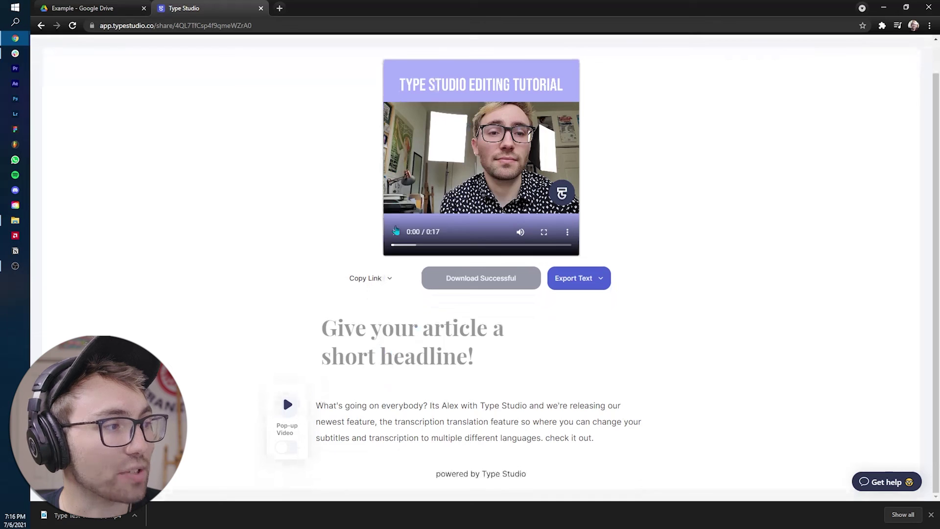
click(287, 404)
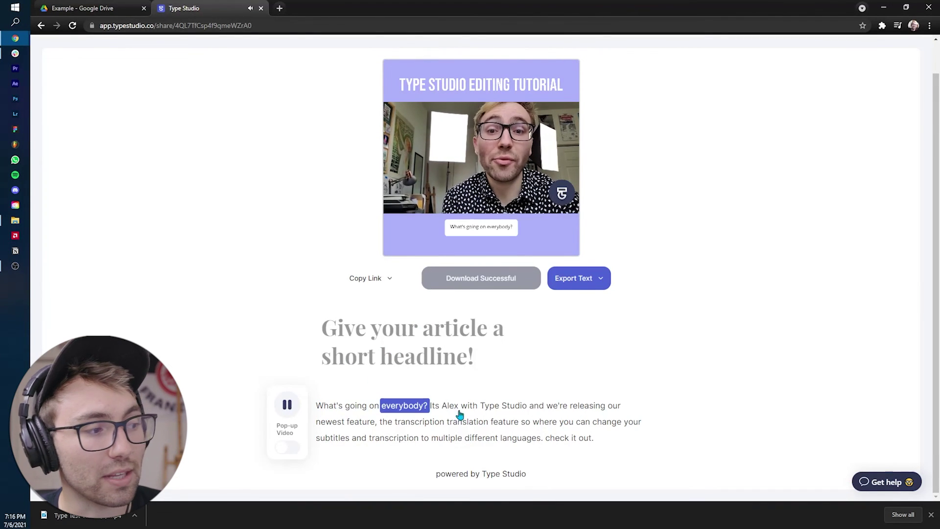
click(394, 234)
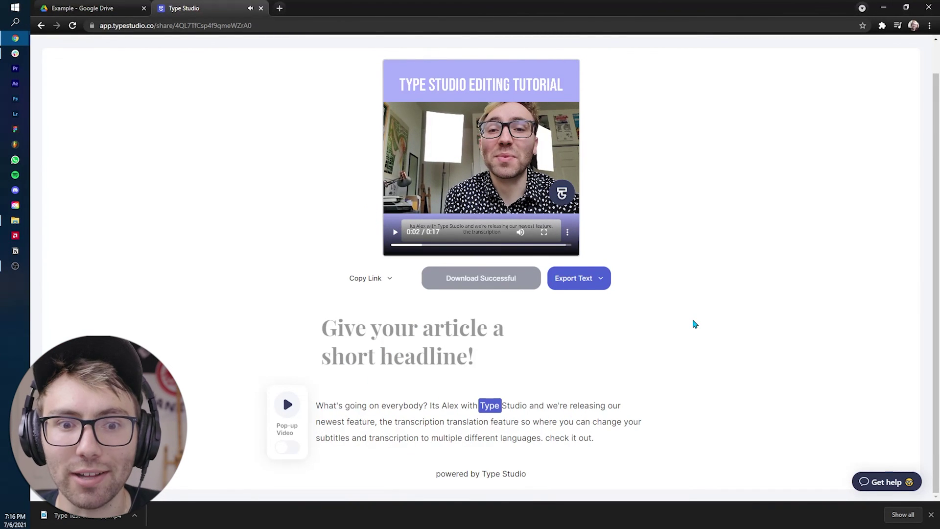